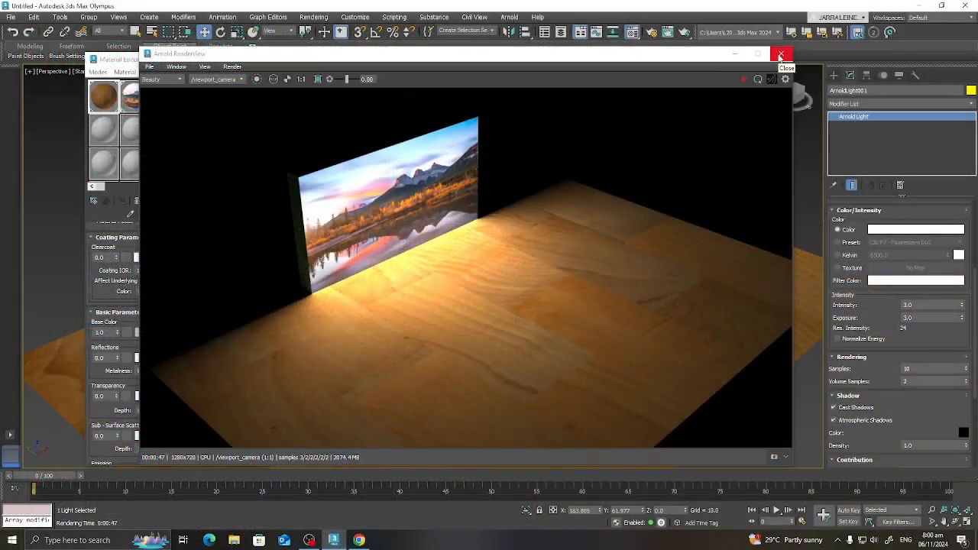
- Close the Arnold render window and move the Material Editor clear of the TV panel
click(780, 56)
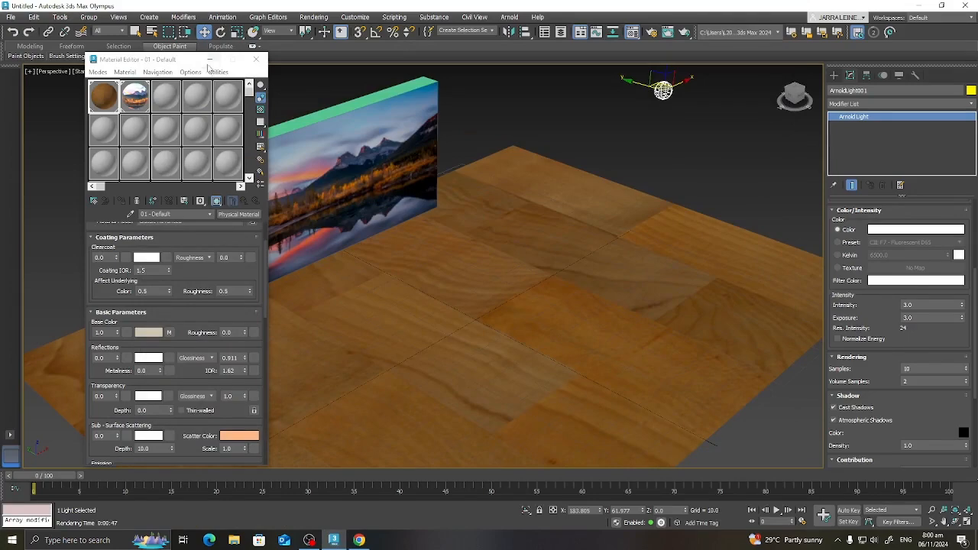
drag(186, 60, 108, 67)
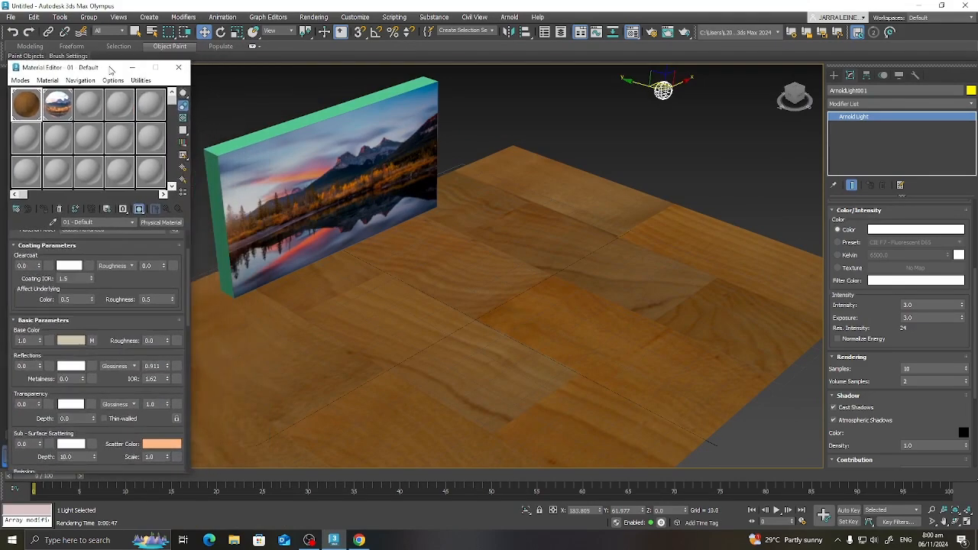
- Draw a circle spline on the wooden floor in front of the TV and move it to about X -0.1, Y -12.4
click(834, 75)
click(847, 91)
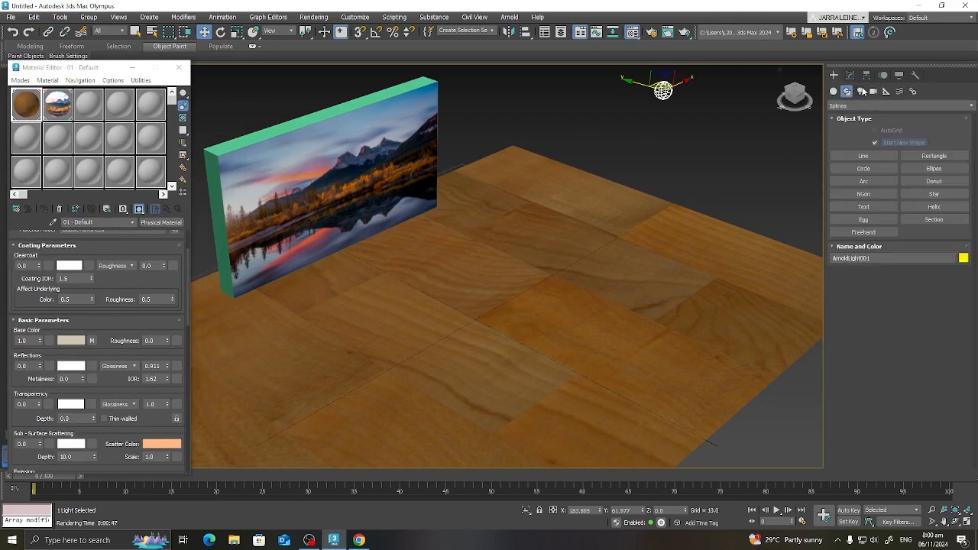
click(864, 169)
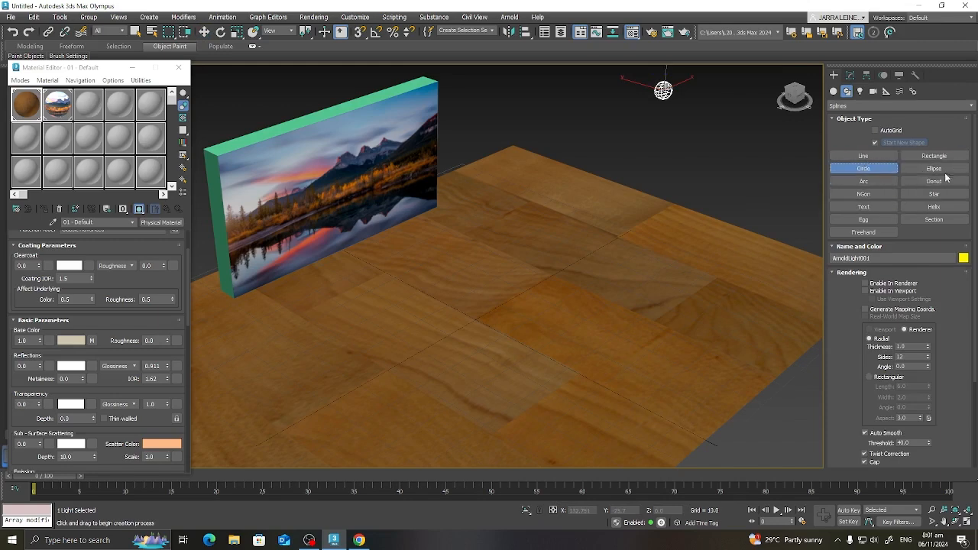
scroll(483, 219, down, 3)
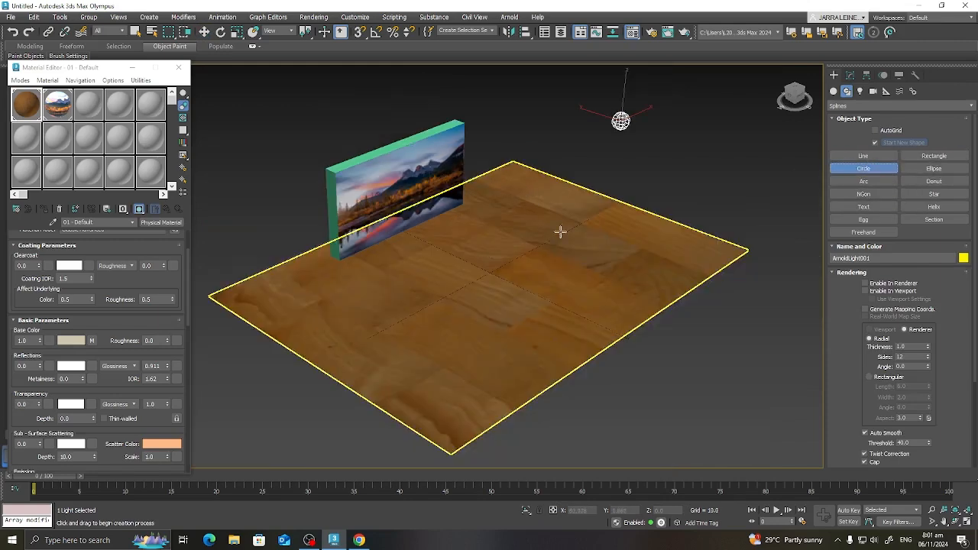
scroll(561, 232, up, 5)
scroll(650, 211, down, 4)
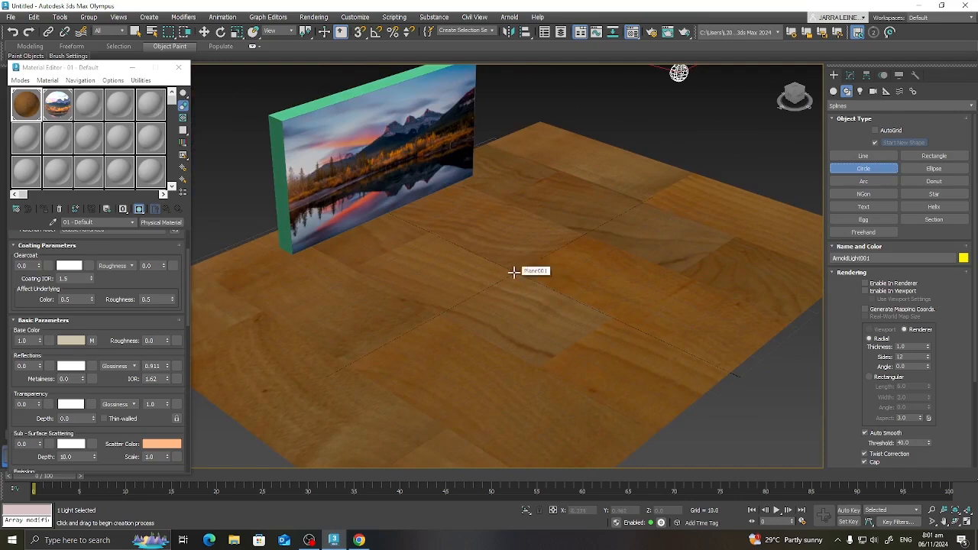
drag(514, 272, 574, 318)
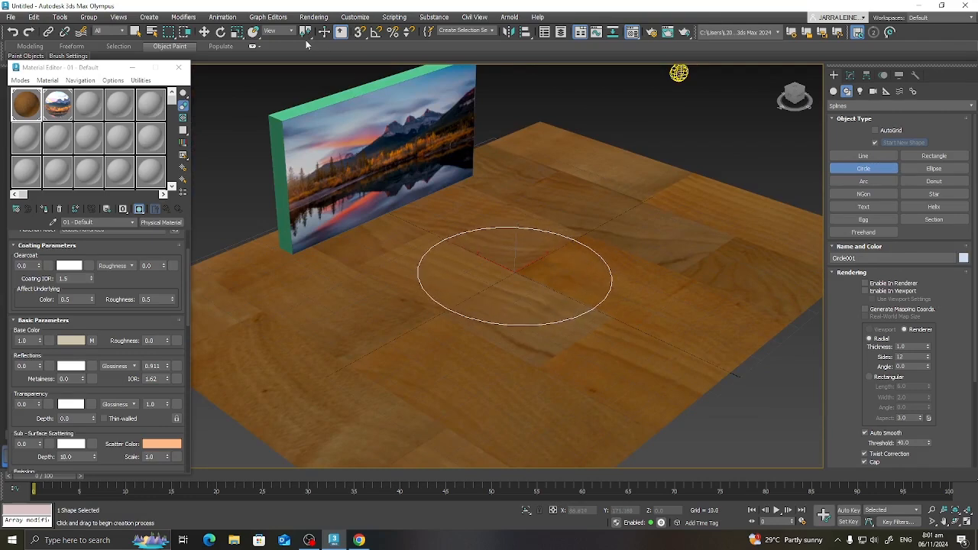
click(204, 31)
drag(504, 269, 540, 287)
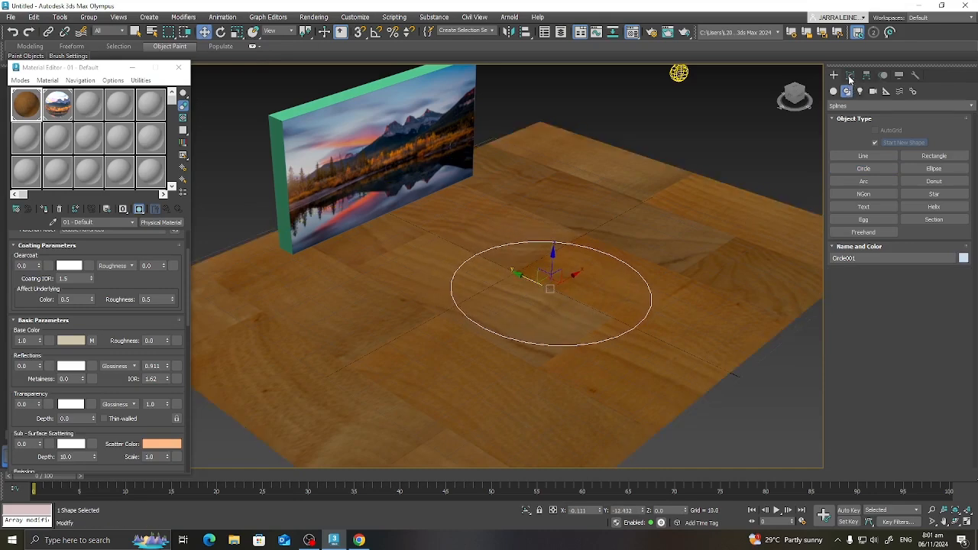
- Enable the circle spline in both the renderer and the viewport
click(849, 74)
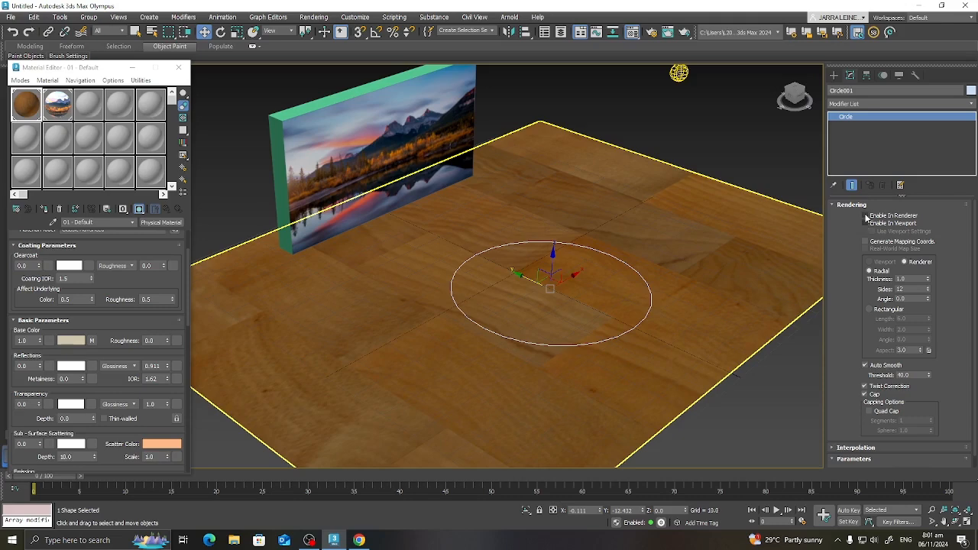
click(866, 216)
click(866, 224)
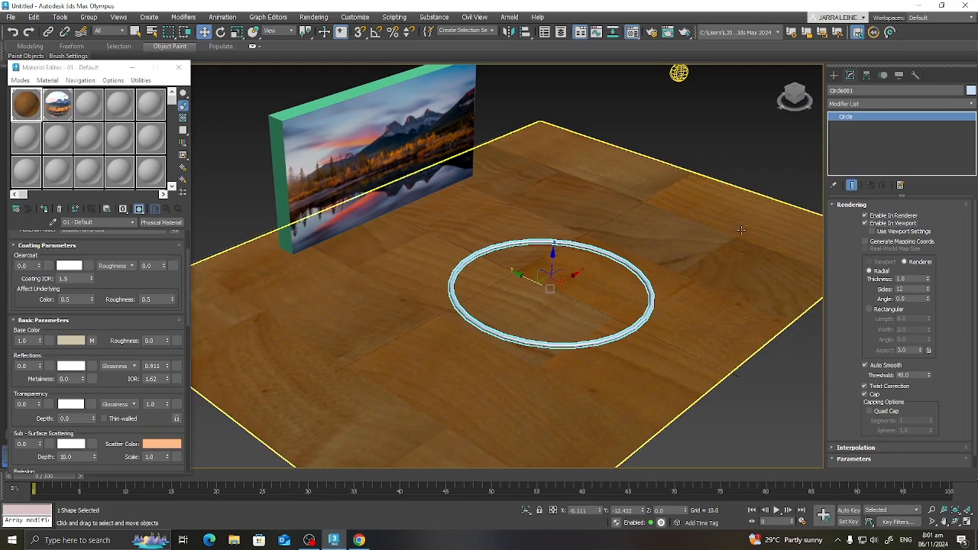
- In the front view, move the circle to about X -4.7 and raise it just above the floor to about Z 1.65
click(800, 98)
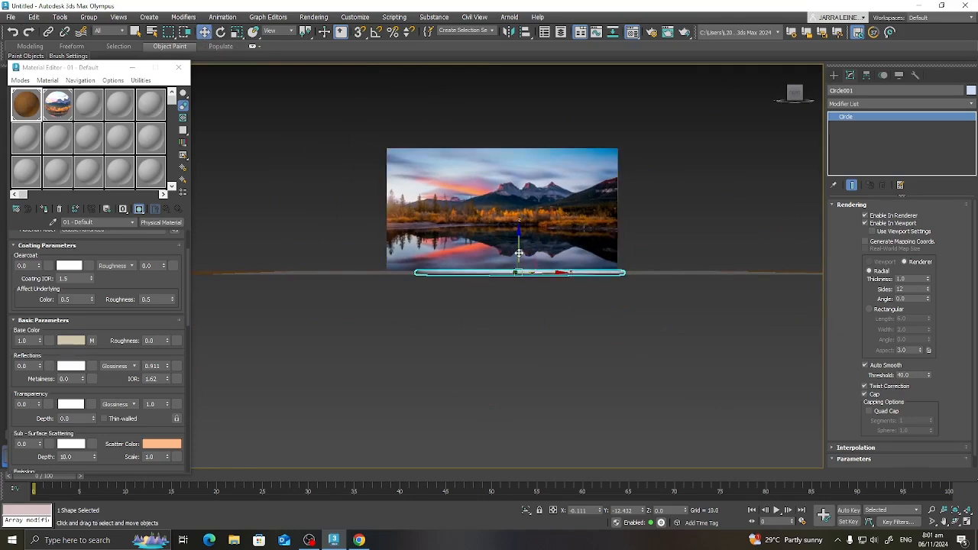
mouse_move(522, 256)
mouse_down()
mouse_move(519, 246)
mouse_move(541, 265)
mouse_move(532, 263)
mouse_up()
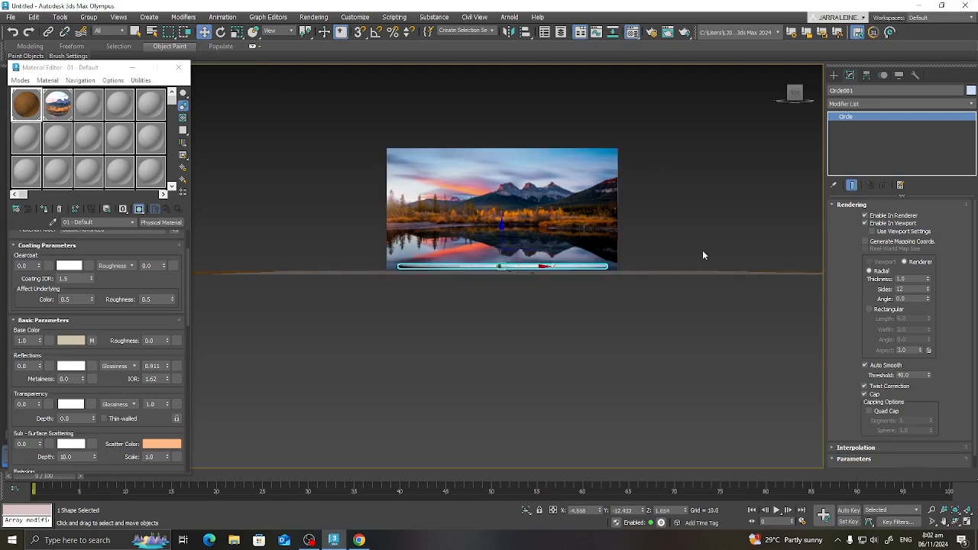
click(791, 92)
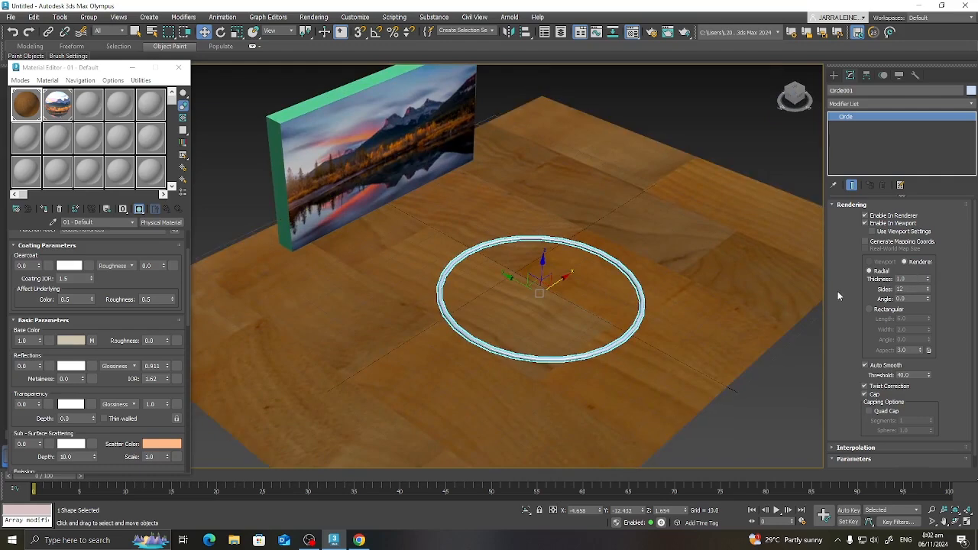
- Set the circle's radial rendering thickness to 0.5
drag(929, 281, 920, 360)
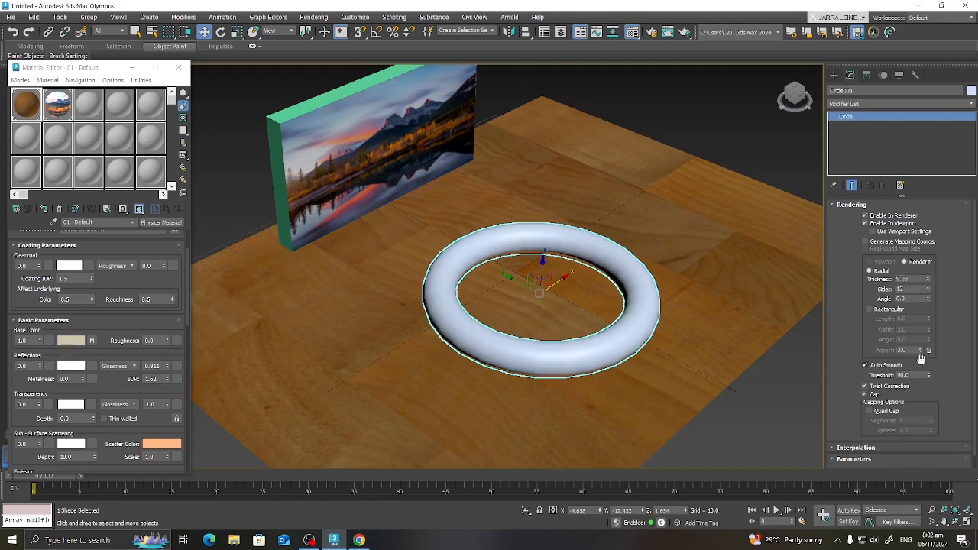
double_click(914, 278)
key(BackSpace)
text(0.5)
key(Return)
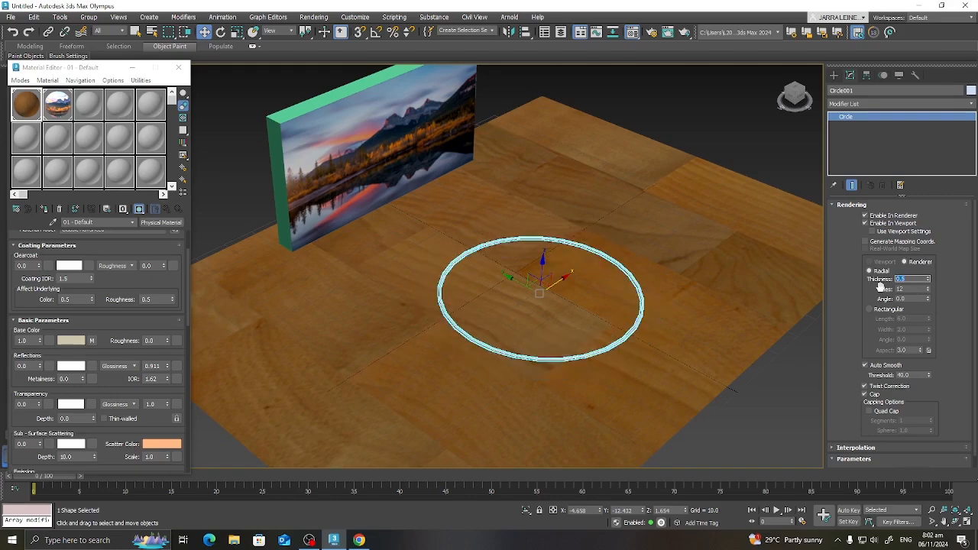
- Set the circle's rendering sides to 12 and convert it to an Editable Poly
click(928, 288)
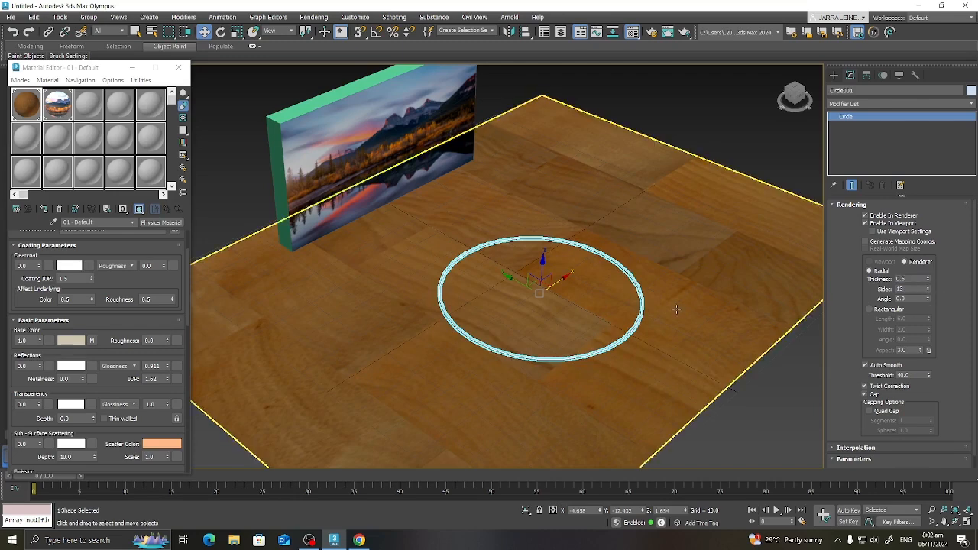
double_click(911, 290)
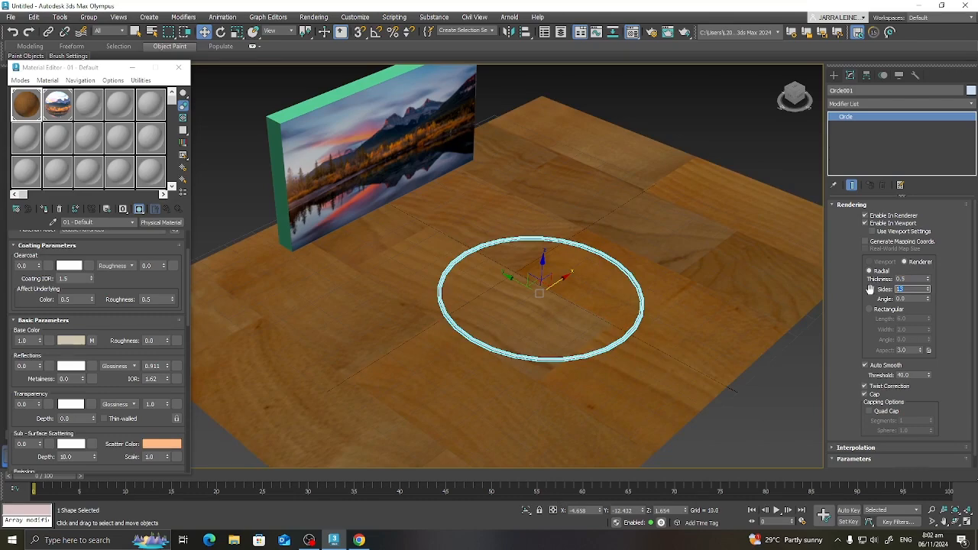
text(1)
key(Return)
right_click(850, 117)
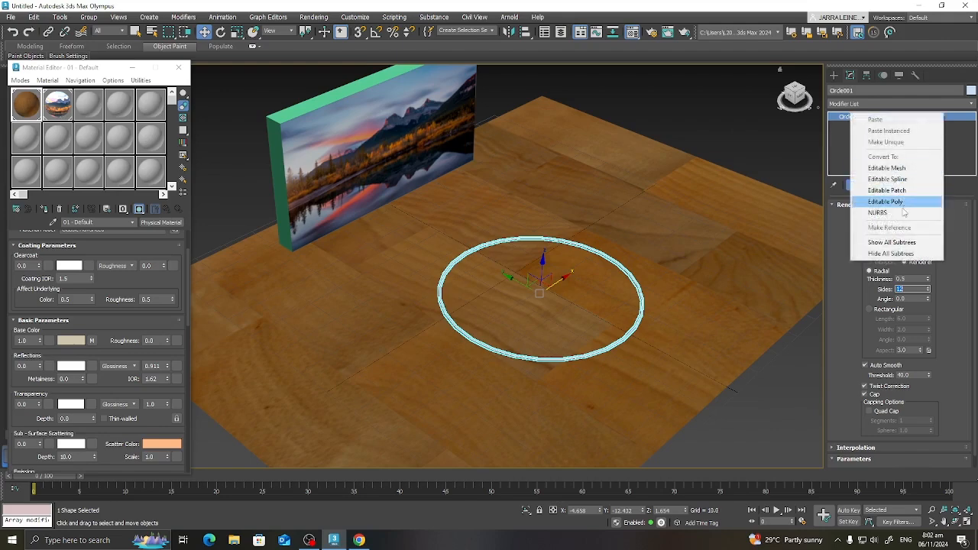
click(886, 202)
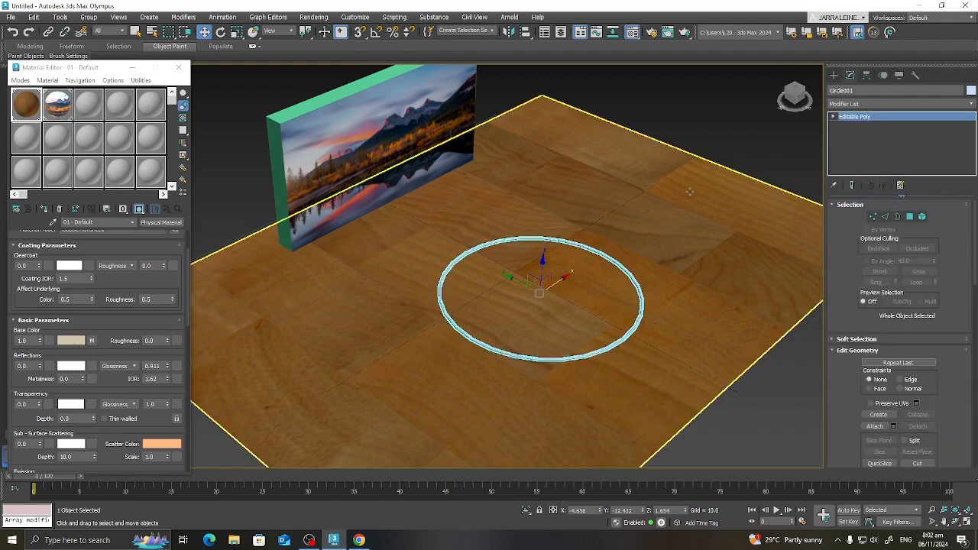
- Create a second Arnold light with the Mesh shape type beside the existing light
click(835, 77)
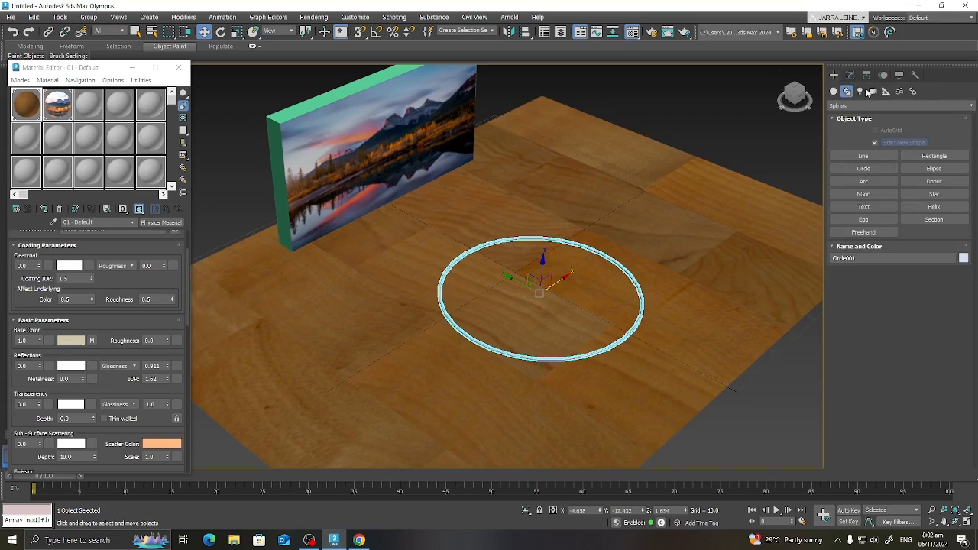
click(859, 91)
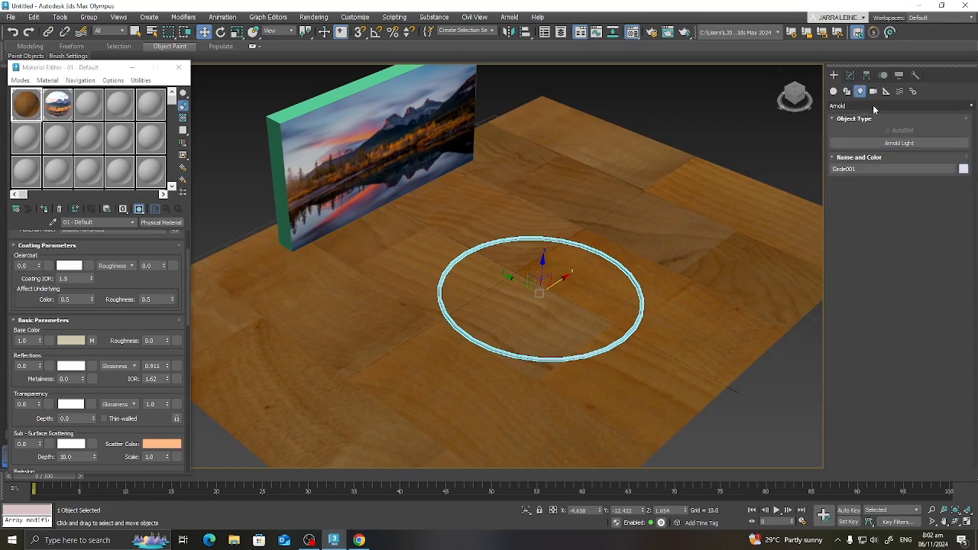
click(903, 143)
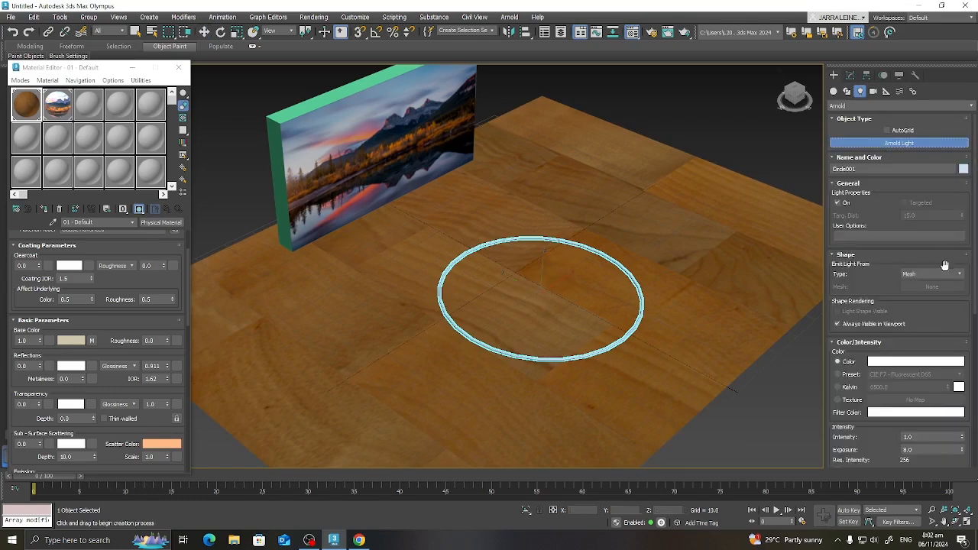
click(925, 275)
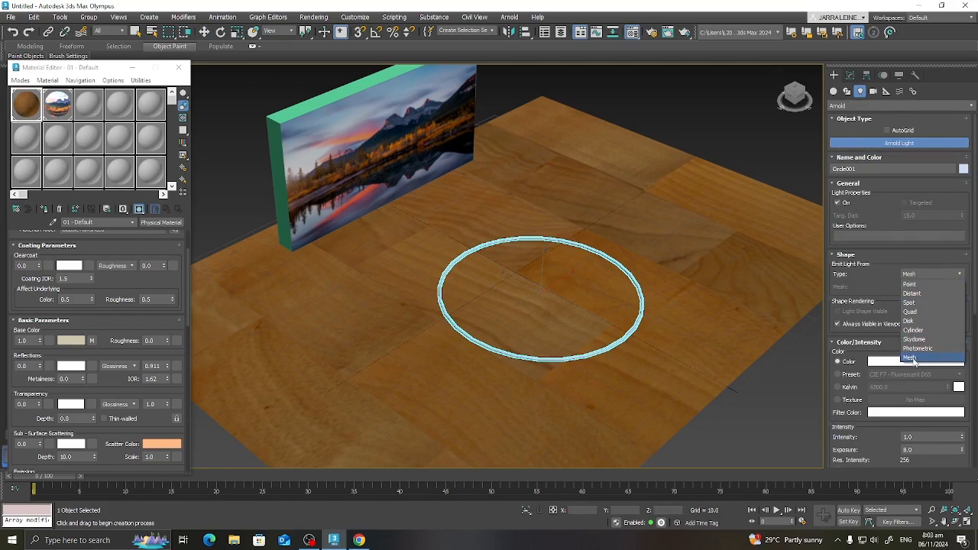
click(912, 359)
scroll(733, 191, down, 5)
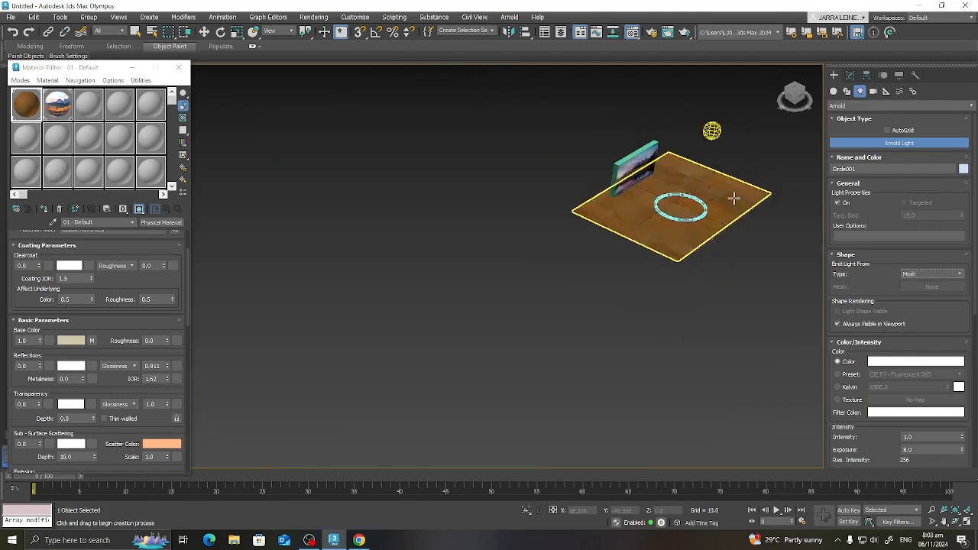
scroll(735, 197, up, 5)
scroll(749, 229, down, 4)
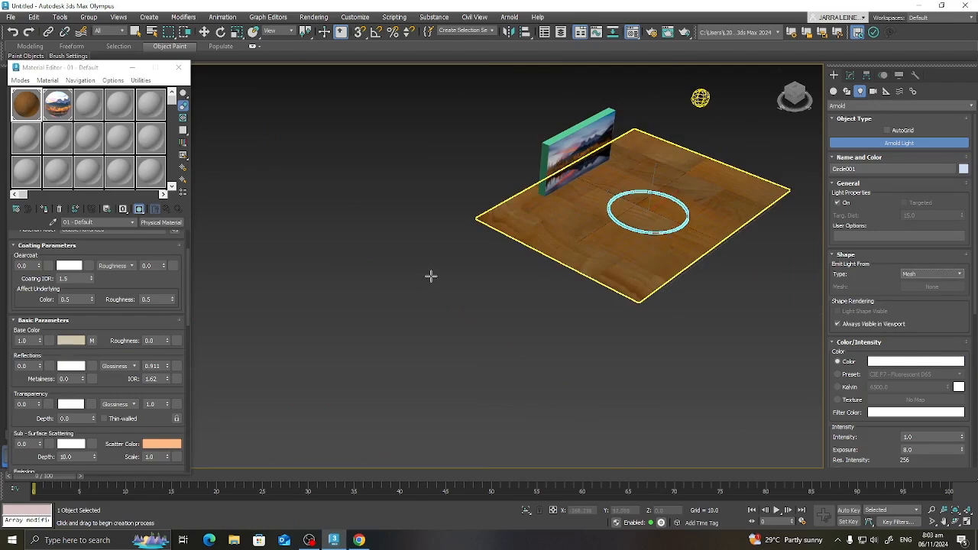
click(728, 110)
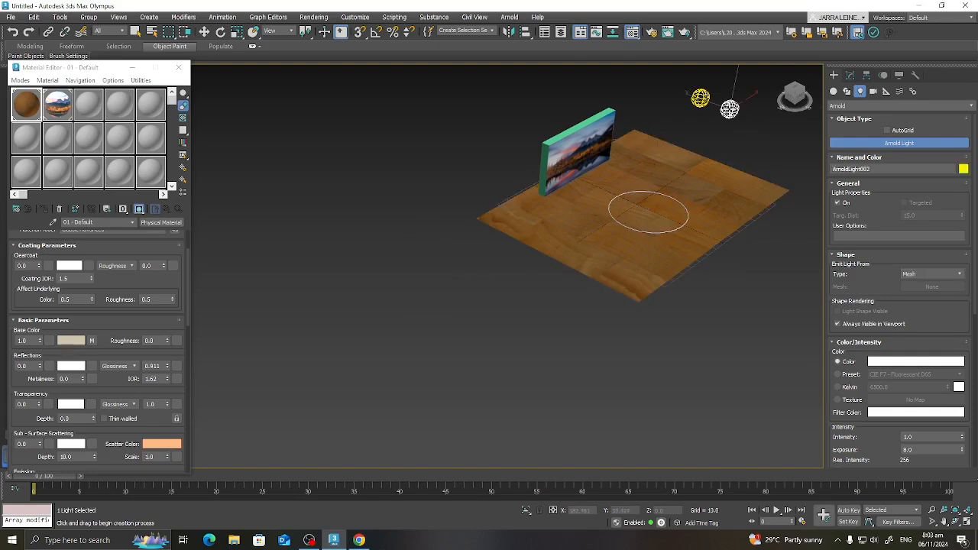
scroll(751, 94, up, 5)
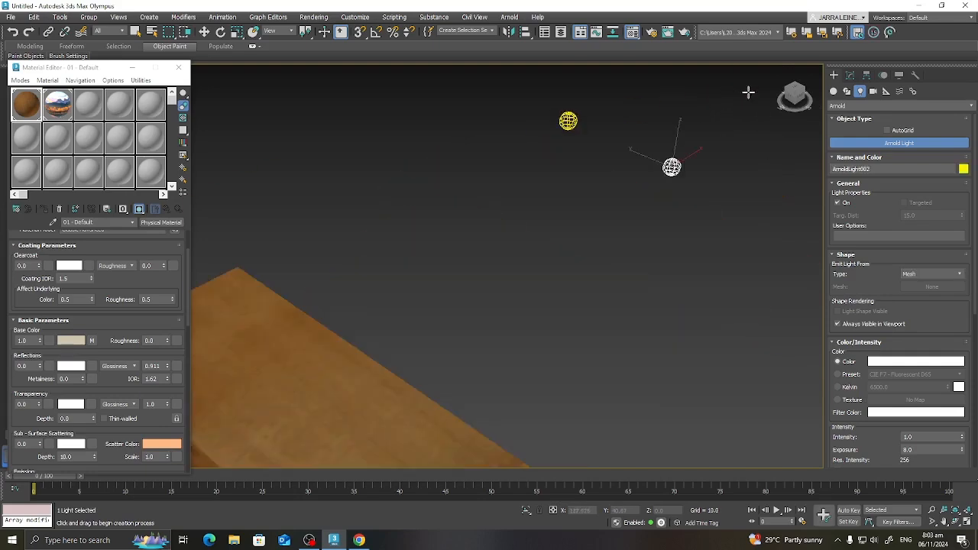
scroll(749, 109, down, 3)
key(w)
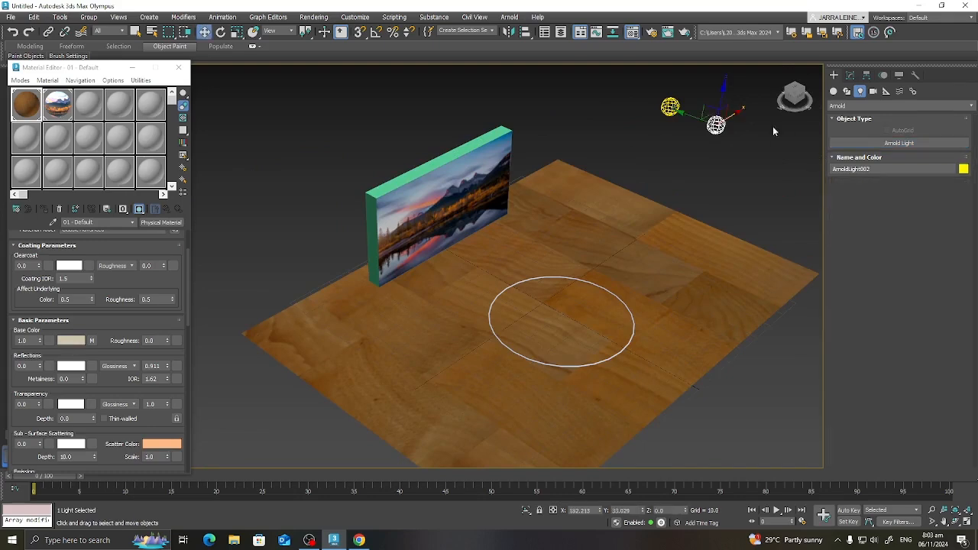
- Rename the new Arnold light to "floor light"
click(741, 152)
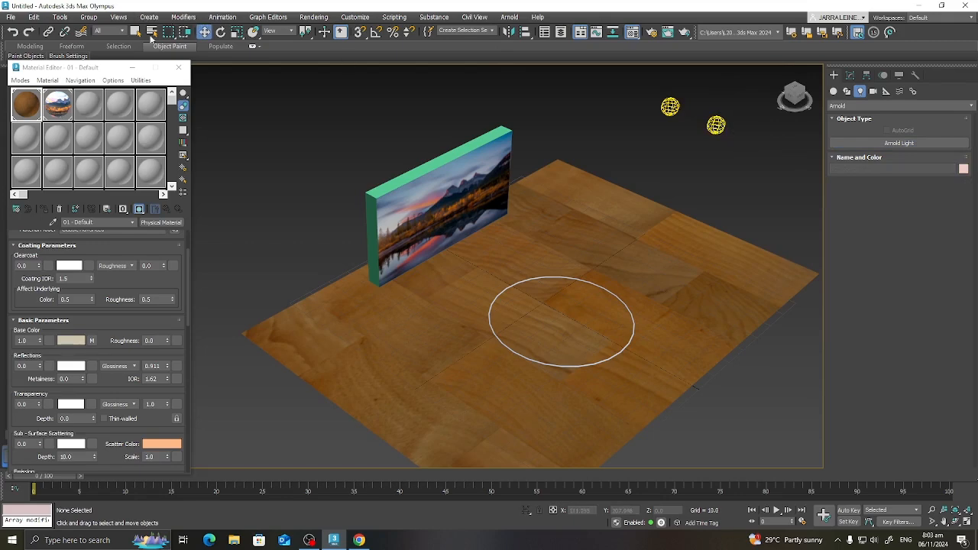
key(q)
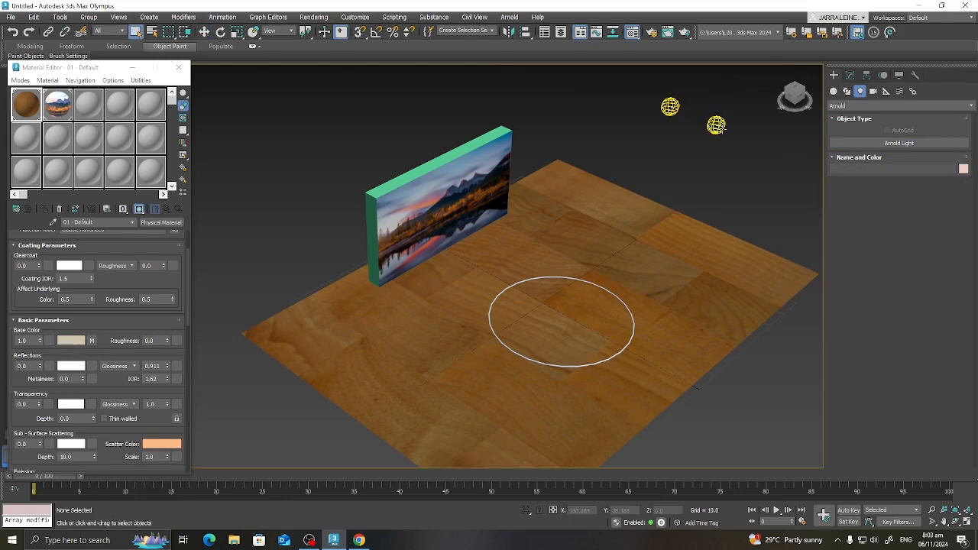
click(717, 126)
click(850, 75)
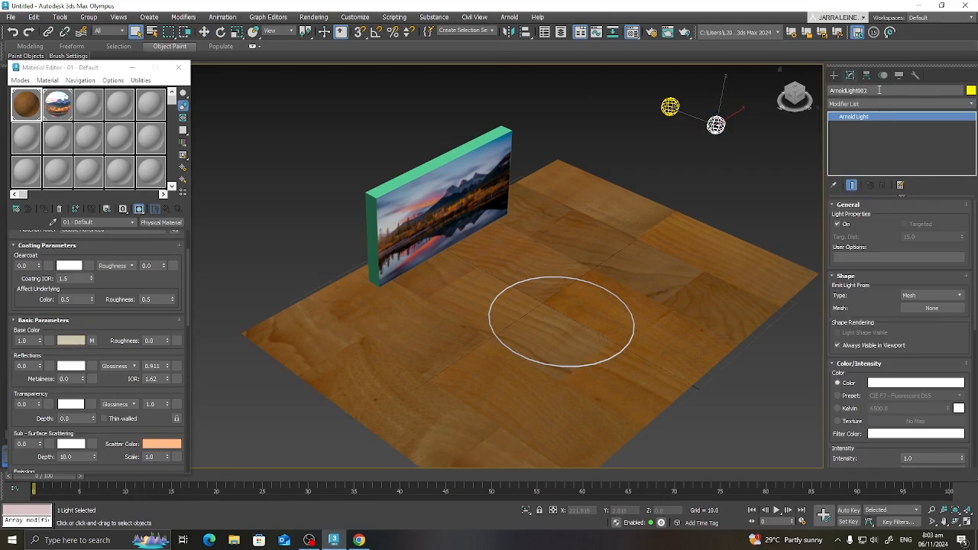
click(880, 91)
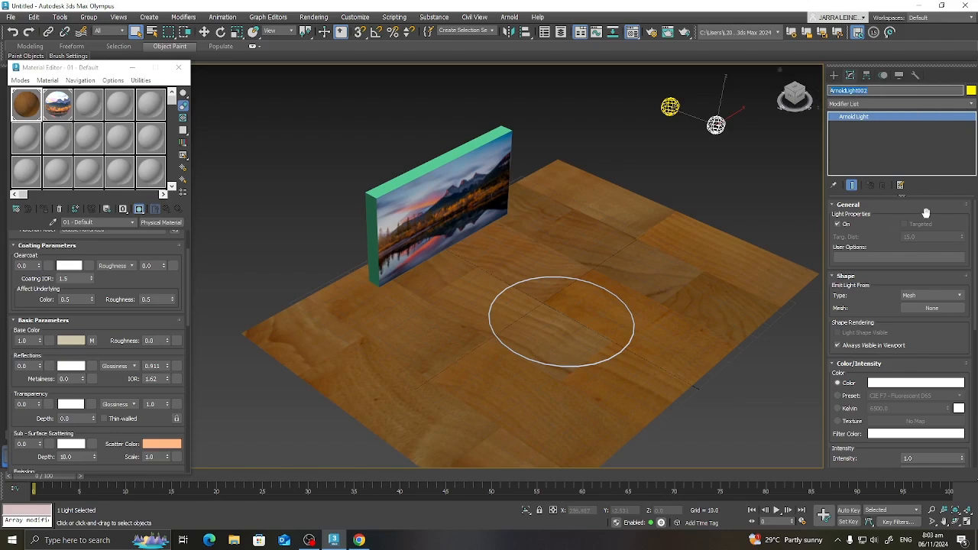
text(floor light)
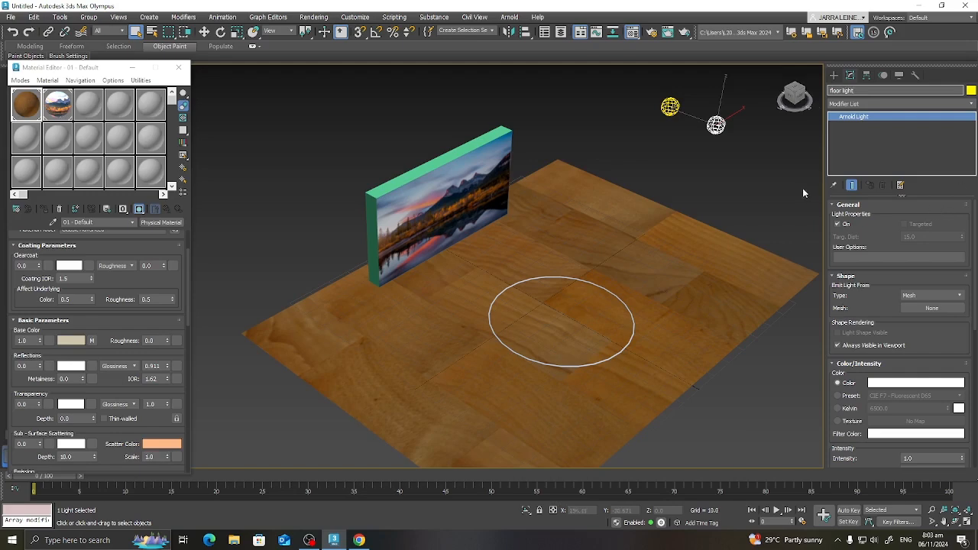
click(771, 199)
- Rename the original light assigned to the tv mesh to "ArnoldLight001tv light" and deselect it
click(670, 107)
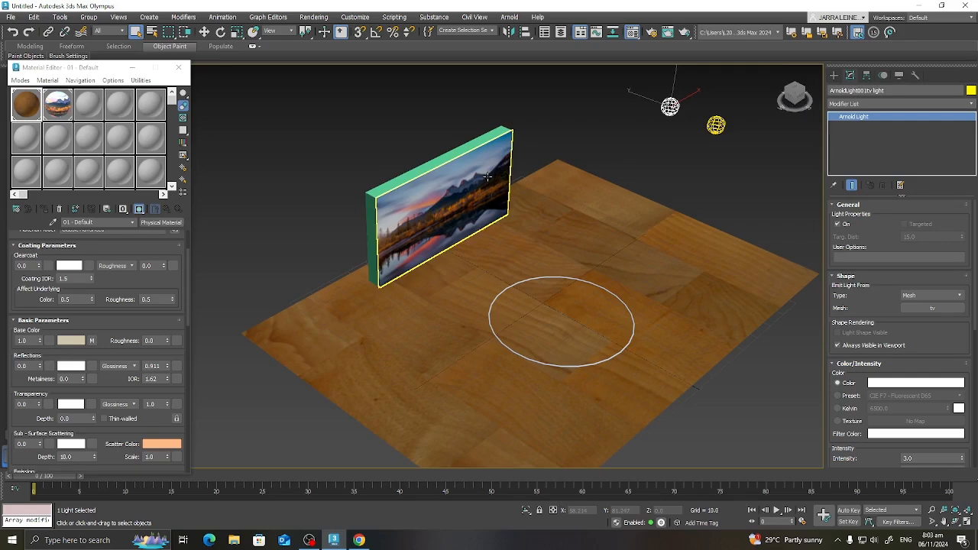
click(719, 132)
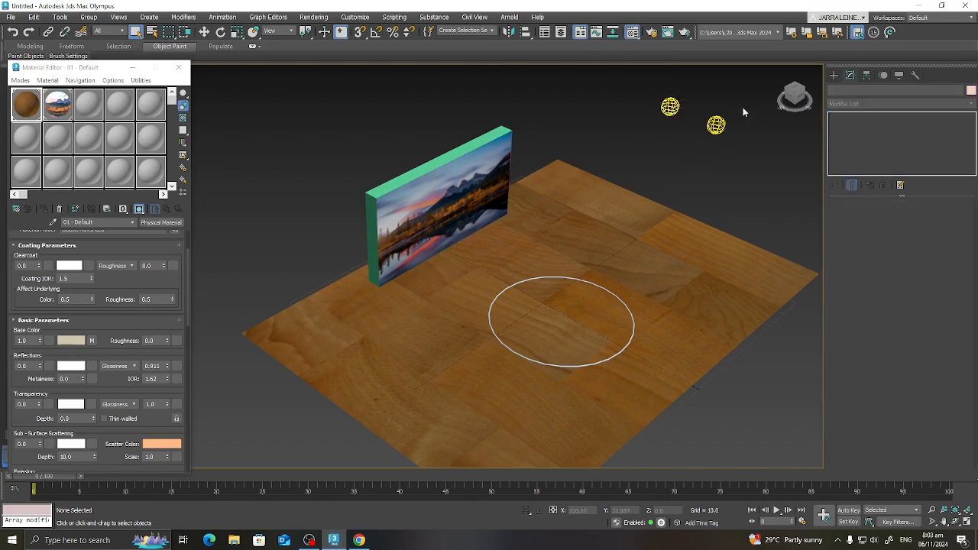
- Assign the circle on the floor as the mesh that the "floor light" emits from
click(716, 126)
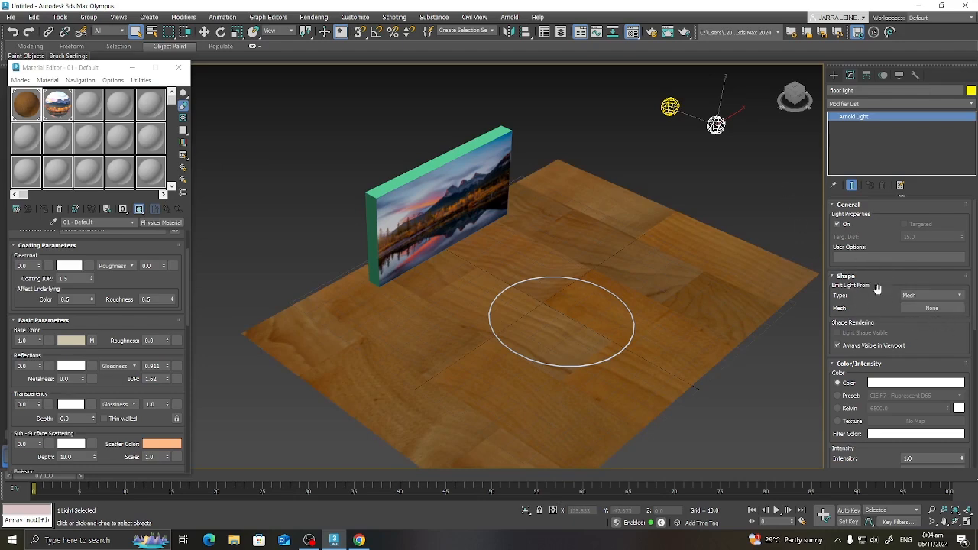
mouse_move(879, 356)
mouse_down()
mouse_move(875, 306)
mouse_move(877, 366)
mouse_up()
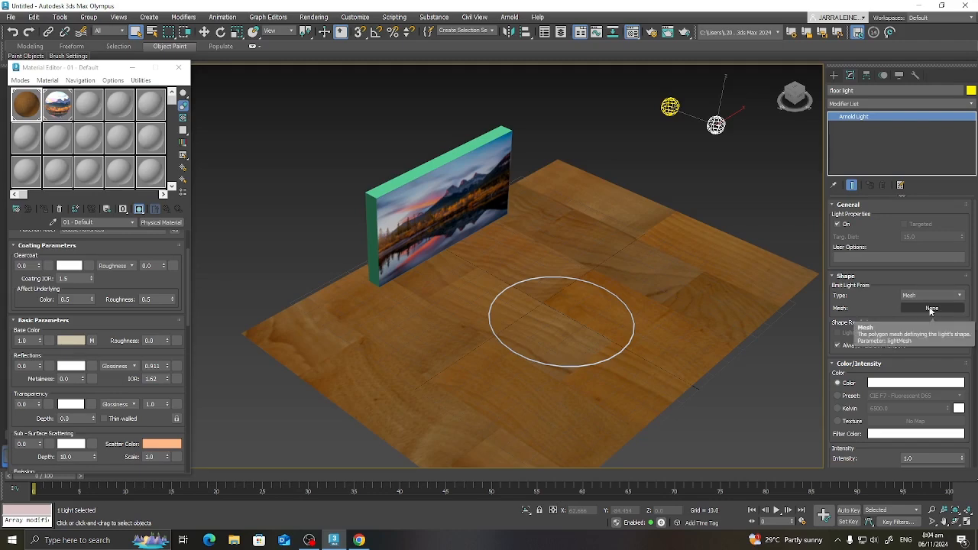
click(930, 309)
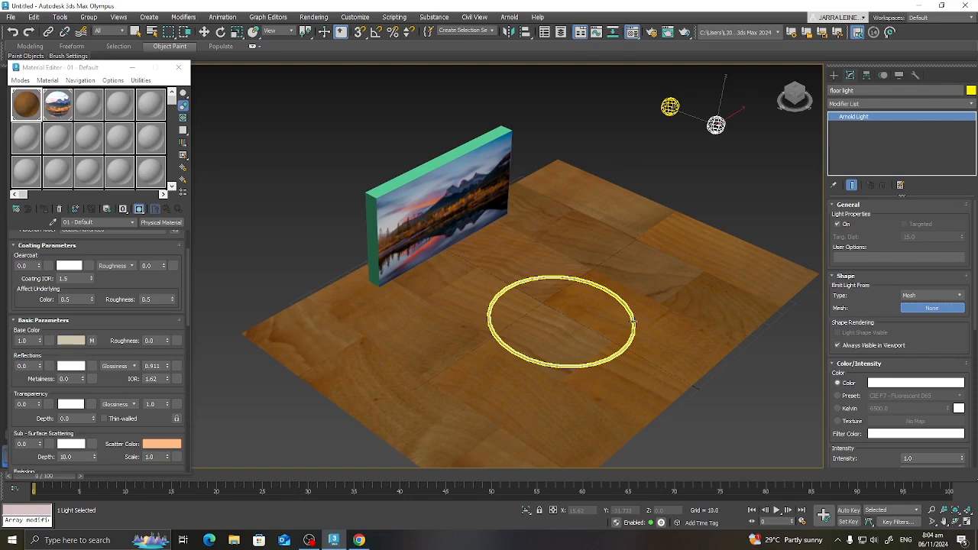
click(634, 322)
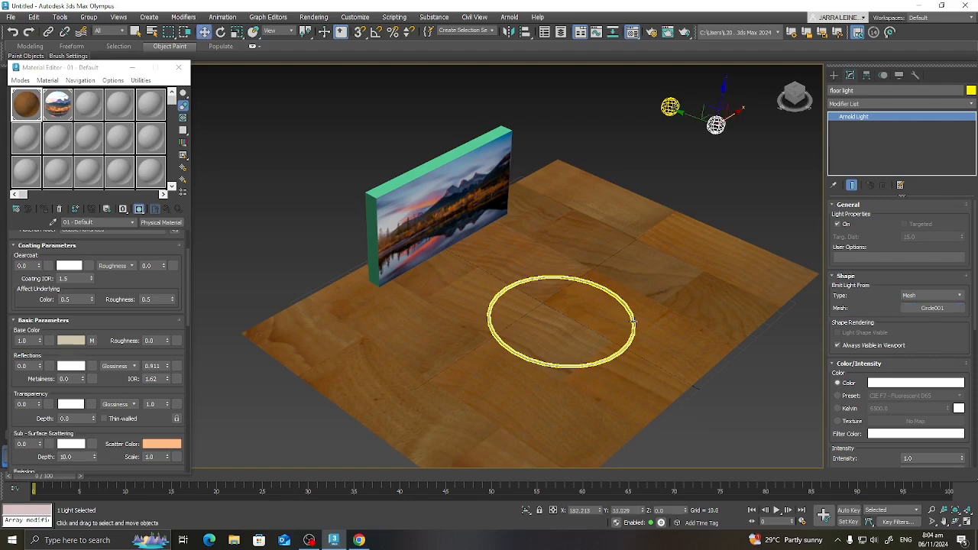
key(w)
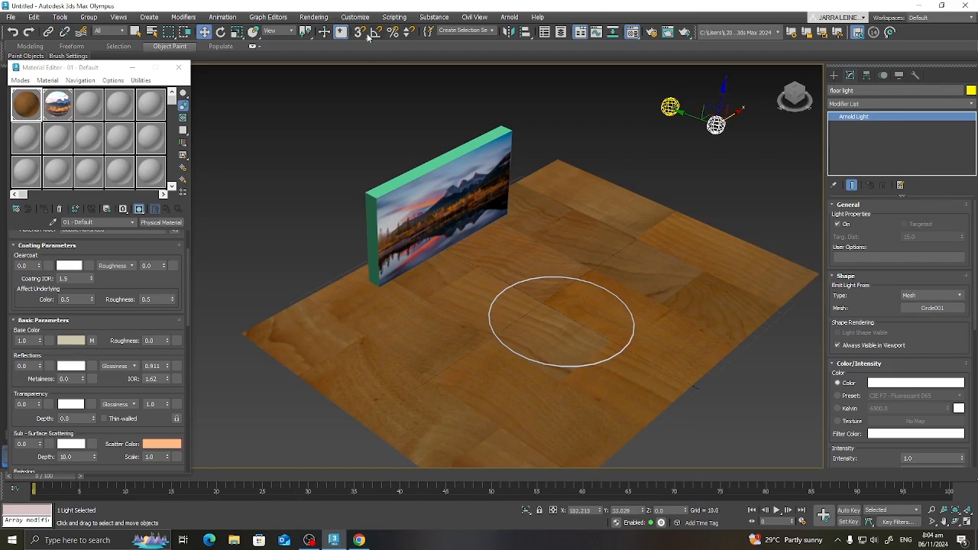
- Render the scene to check the ring's glow on the floor, and stop the render early
click(312, 18)
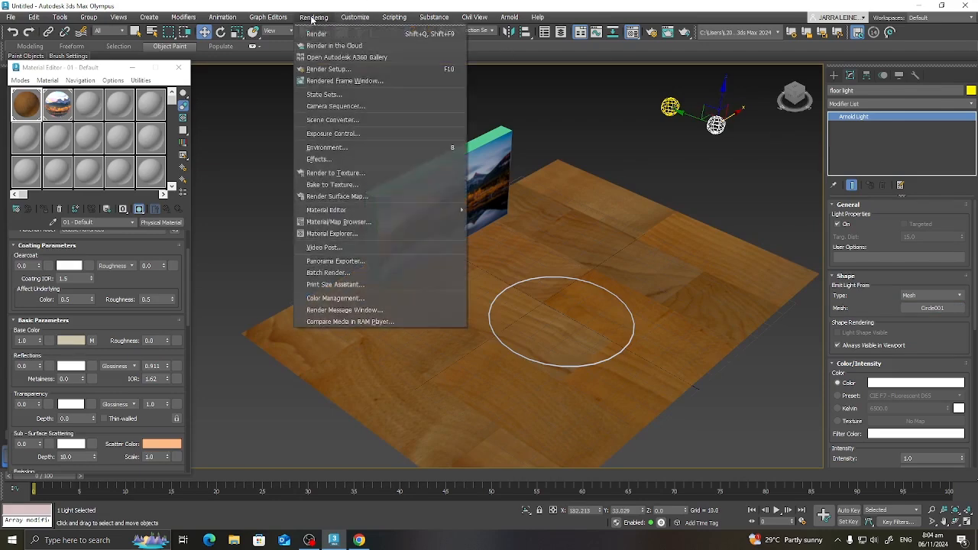
click(328, 34)
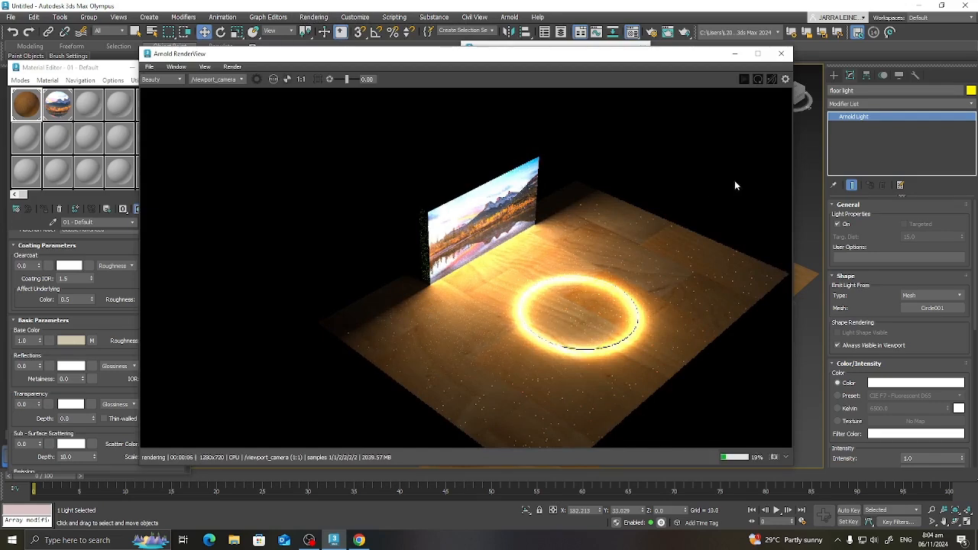
drag(597, 58, 540, 95)
drag(585, 51, 562, 12)
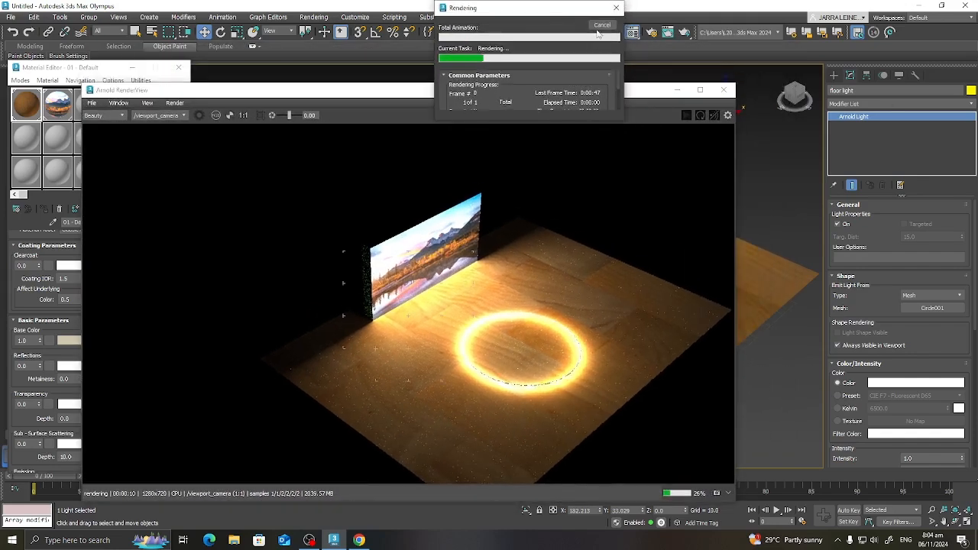
click(602, 24)
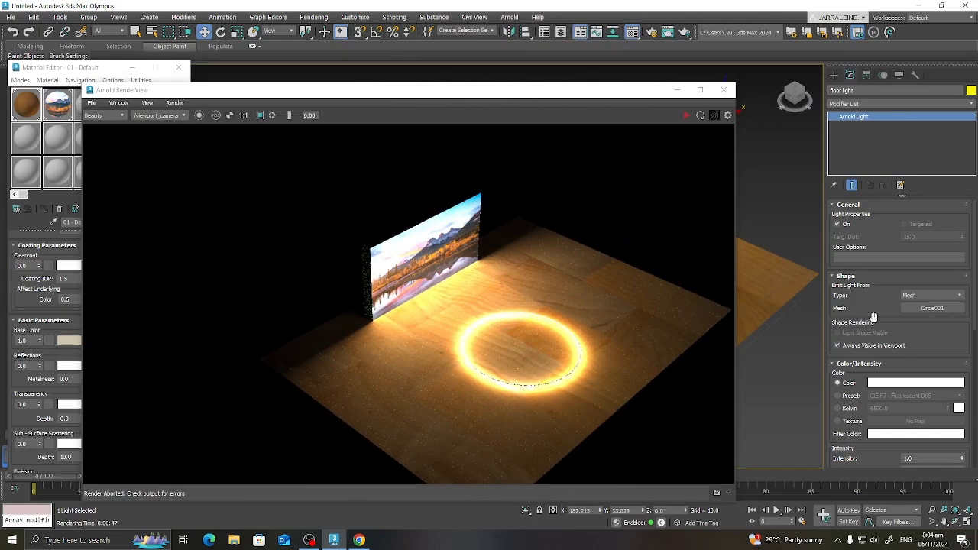
- Set the floor light's samples and volume samples both to 5 and close the render view
scroll(873, 317, down, 5)
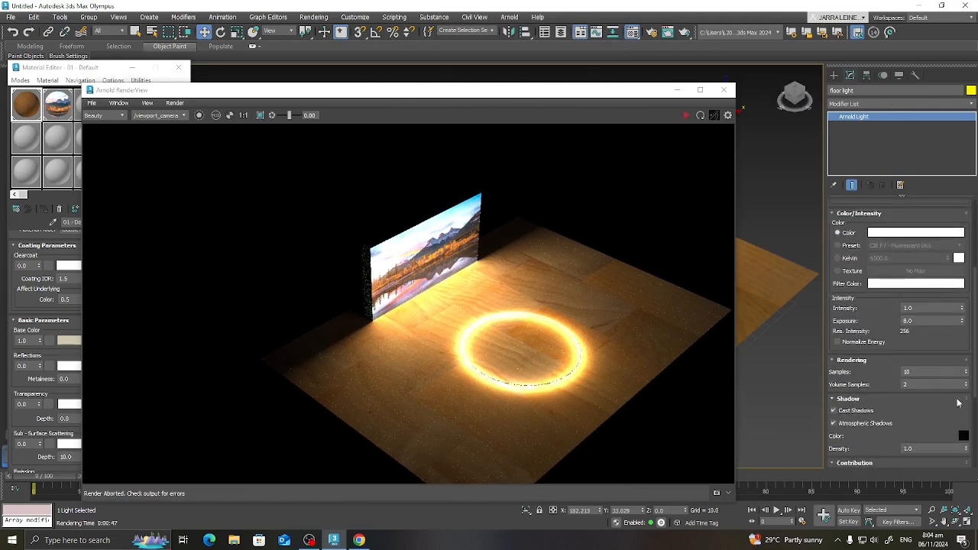
double_click(926, 372)
double_click(916, 385)
click(724, 89)
- Test-render the scene with the new sampling and set the floor light's volume samples to 2
click(313, 17)
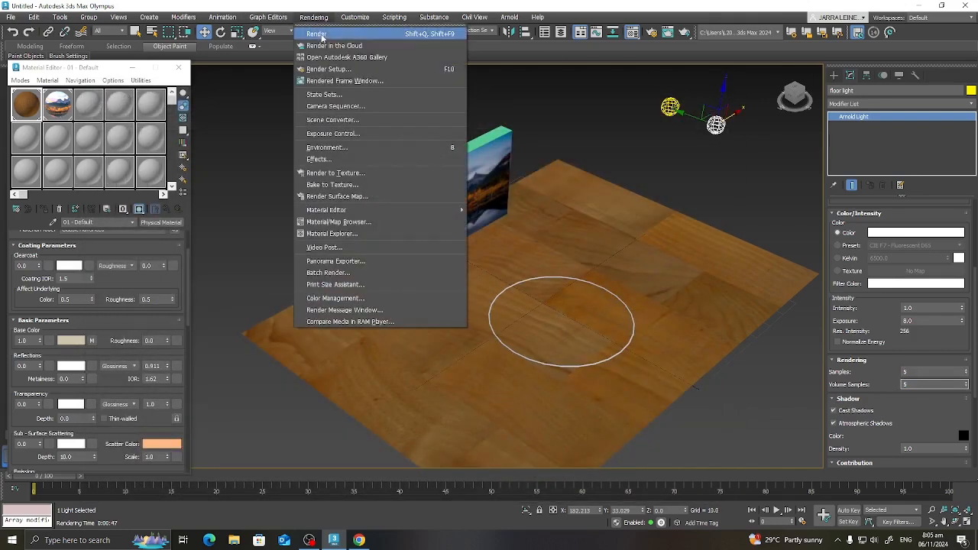
click(319, 35)
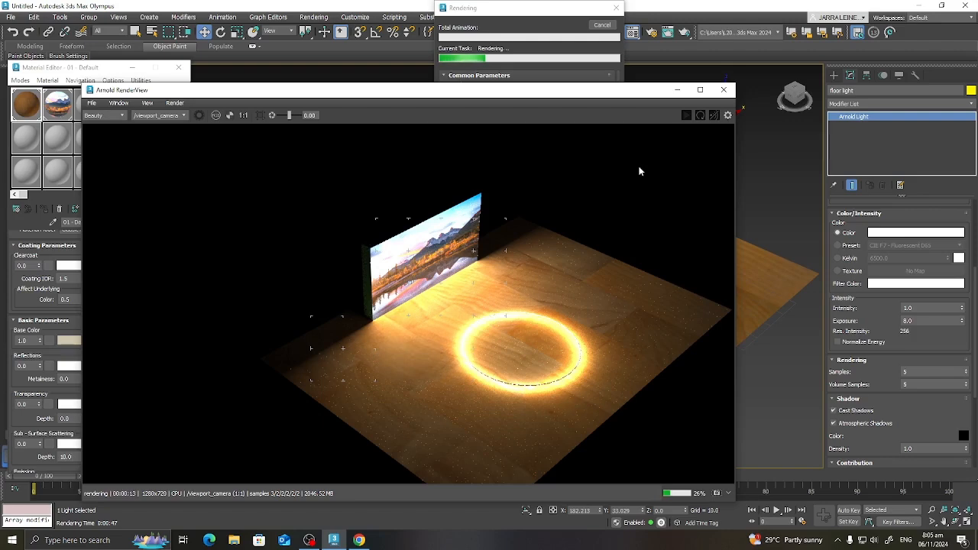
click(602, 25)
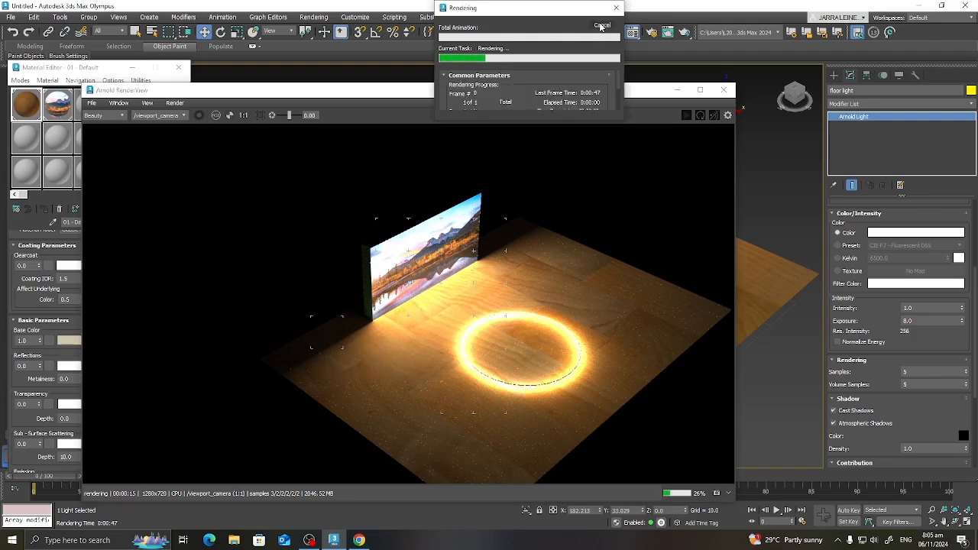
click(917, 383)
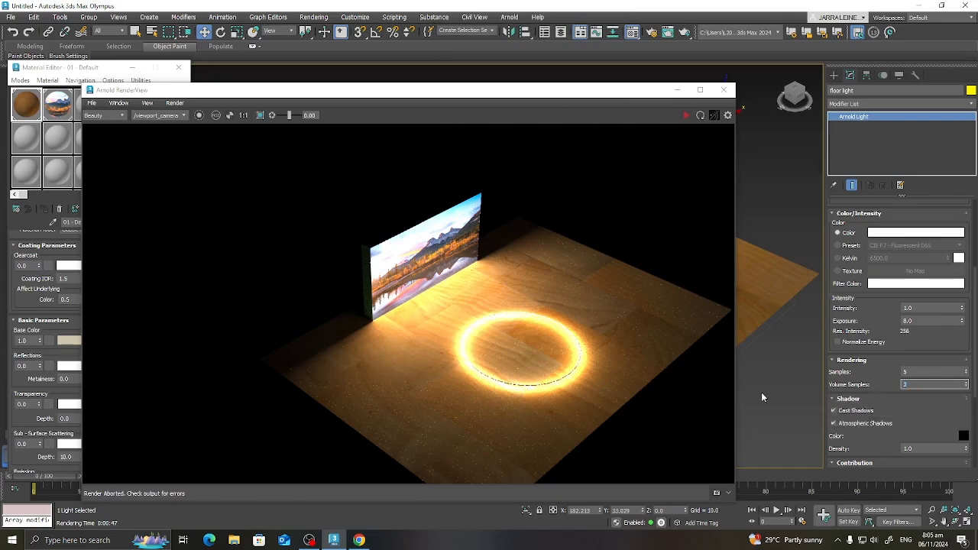
click(723, 91)
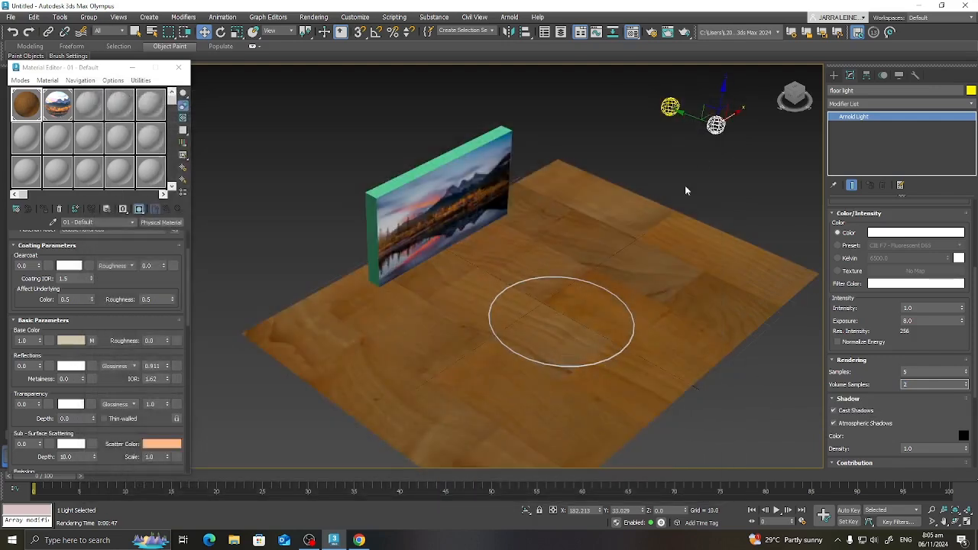
- Assign the unused third material, 03 - Default, to the circle on the floor
click(633, 317)
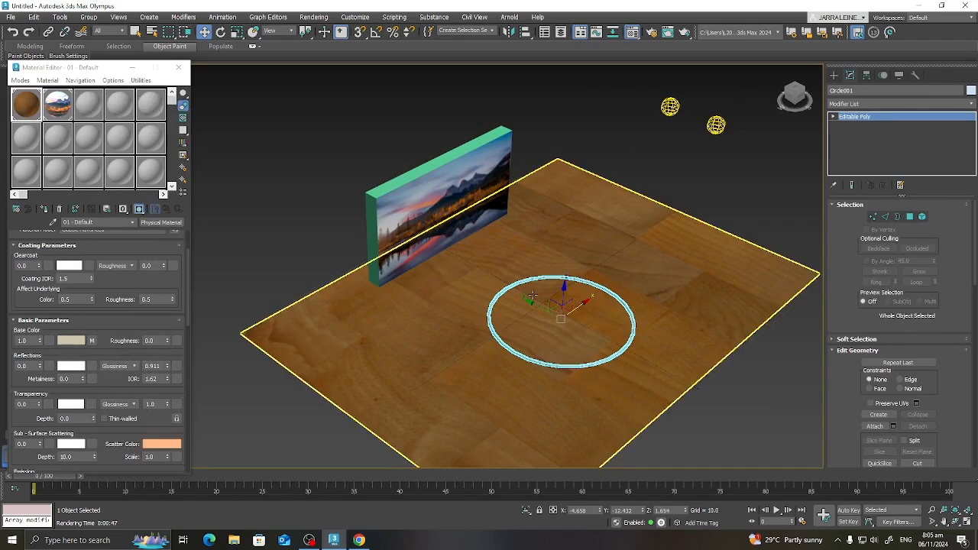
click(89, 110)
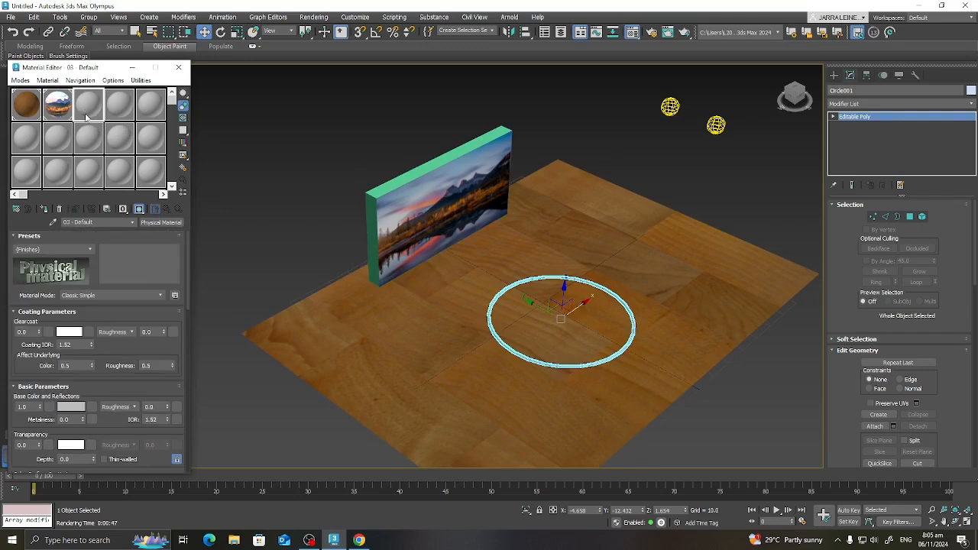
drag(108, 62, 165, 49)
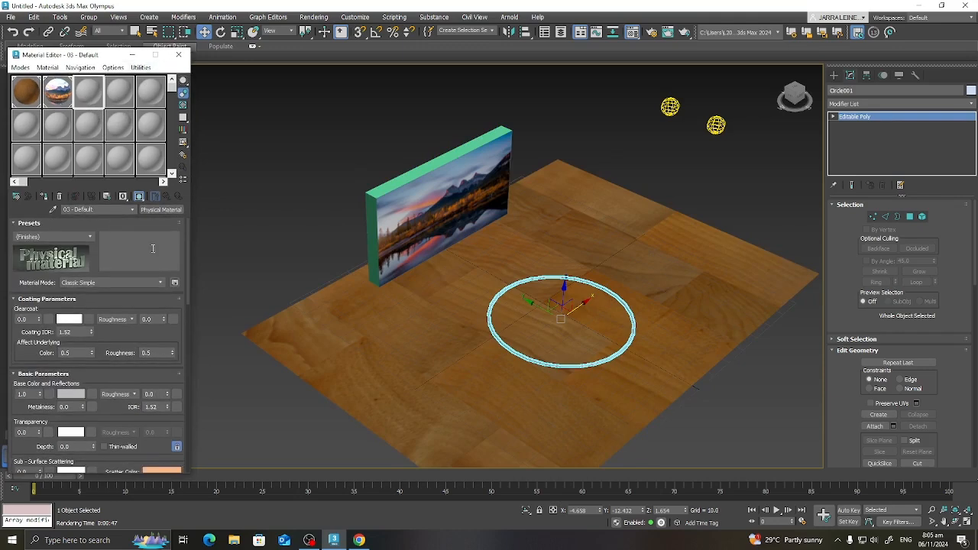
scroll(107, 337, down, 5)
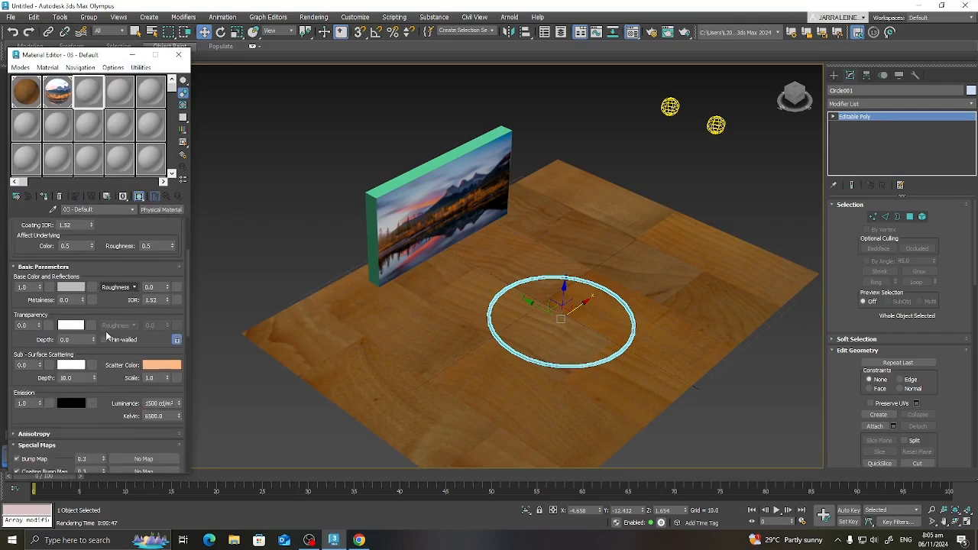
scroll(128, 314, up, 4)
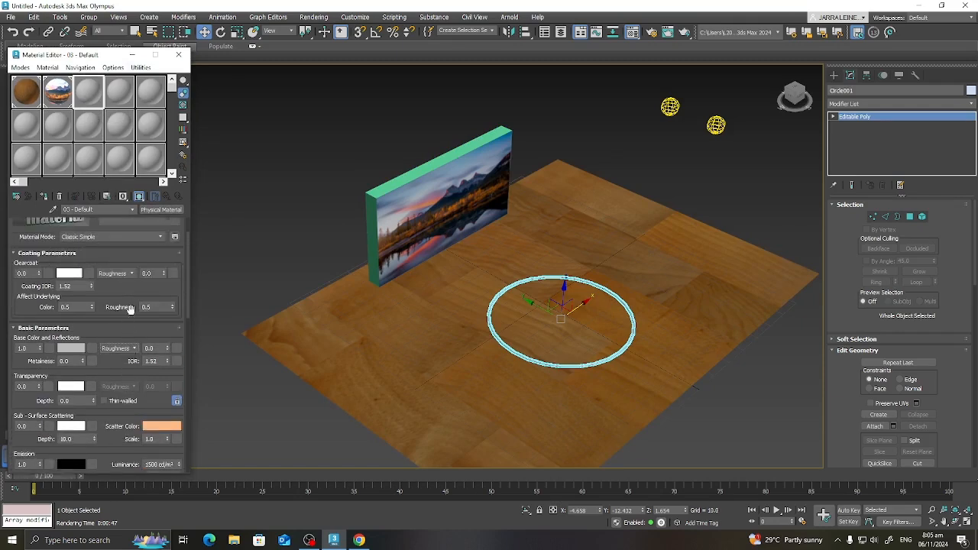
click(44, 196)
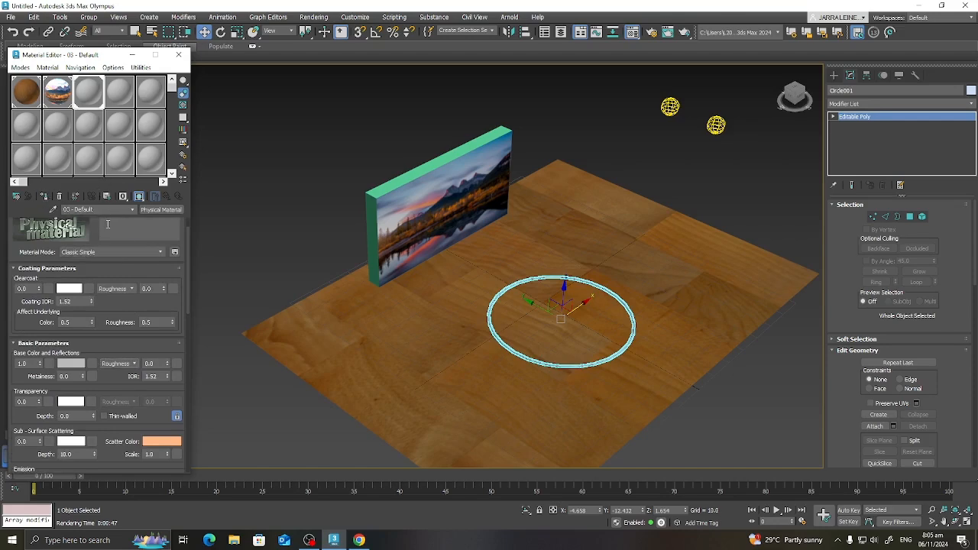
- Set the base color of the circle's material to a saturated yellow and deselect the circle
scroll(111, 229, down, 2)
scroll(113, 233, down, 1)
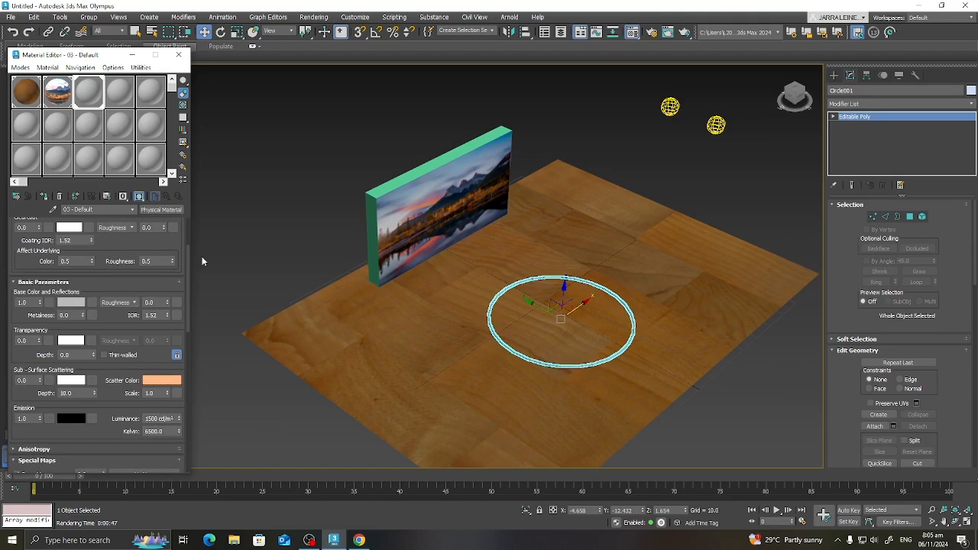
click(71, 303)
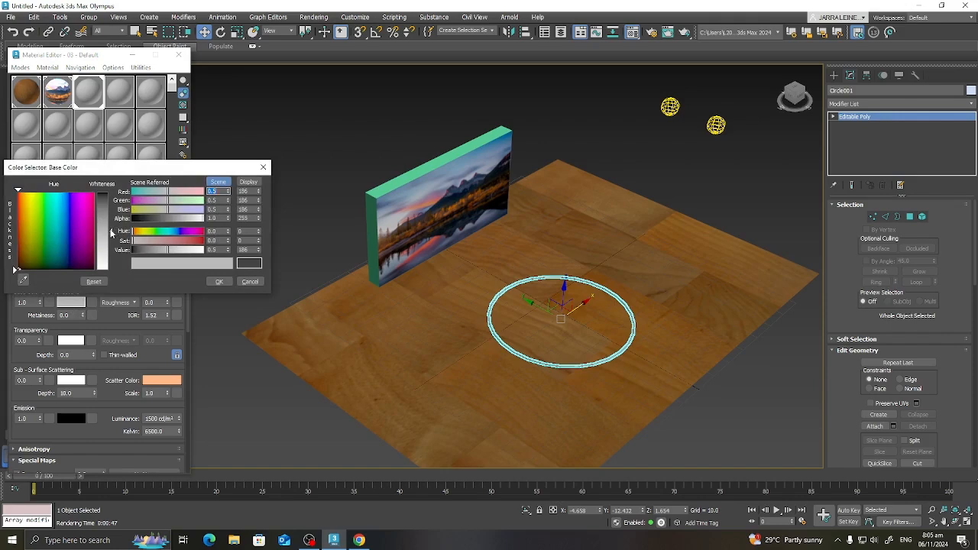
drag(112, 232, 111, 269)
click(30, 208)
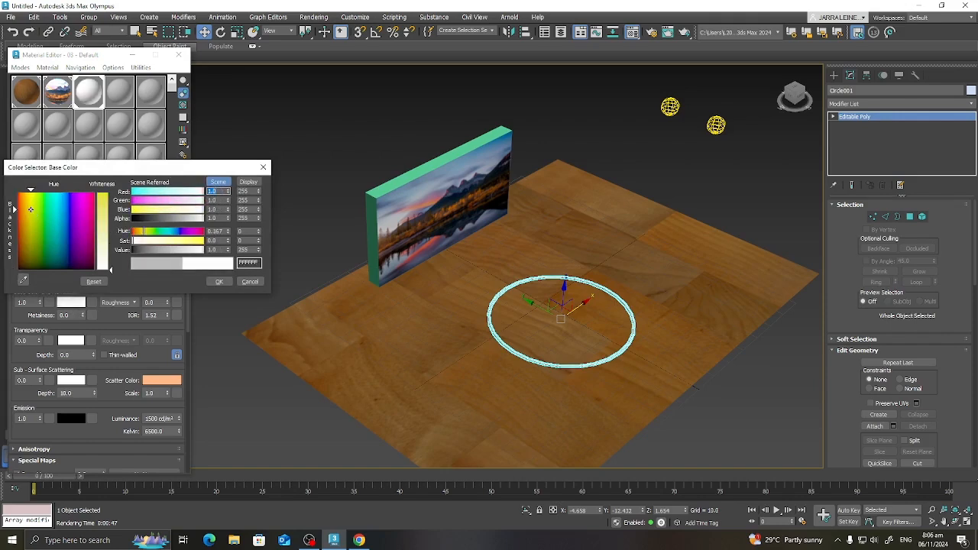
drag(111, 271, 111, 191)
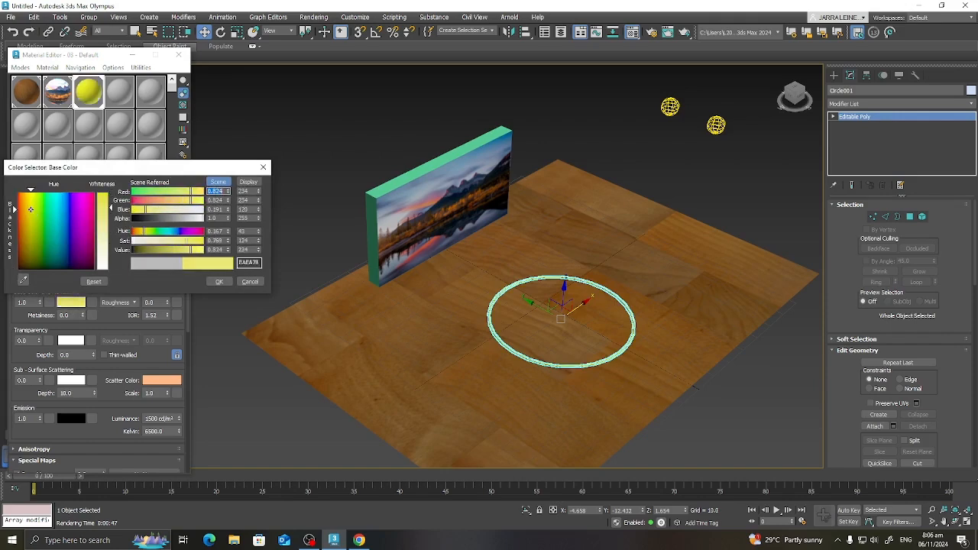
click(226, 281)
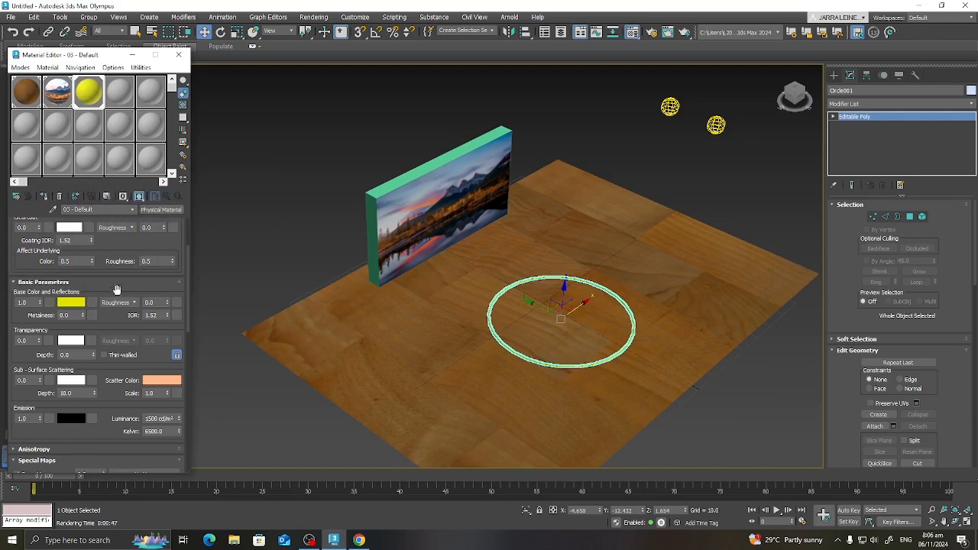
click(255, 290)
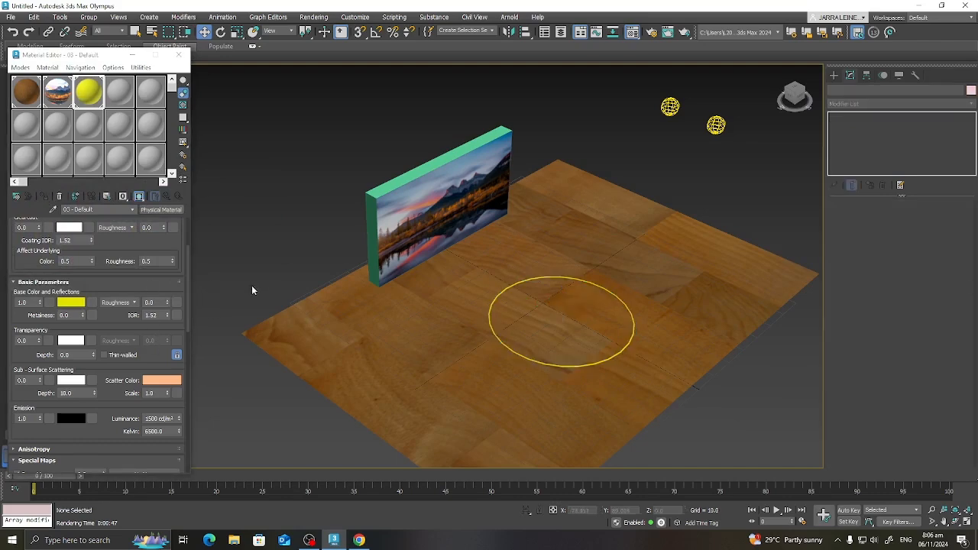
- Set the emission color of the circle's material to white with an emission weight of 0.25
click(524, 358)
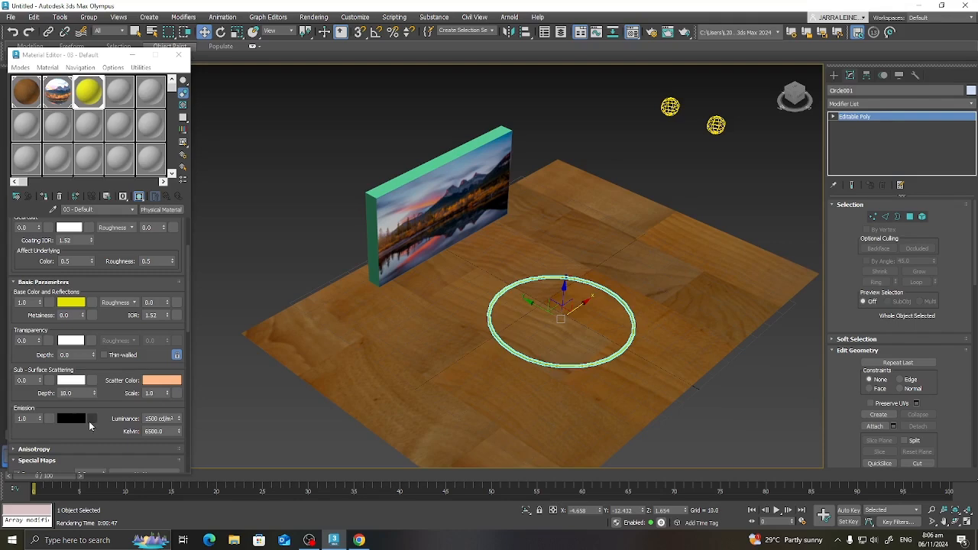
click(79, 420)
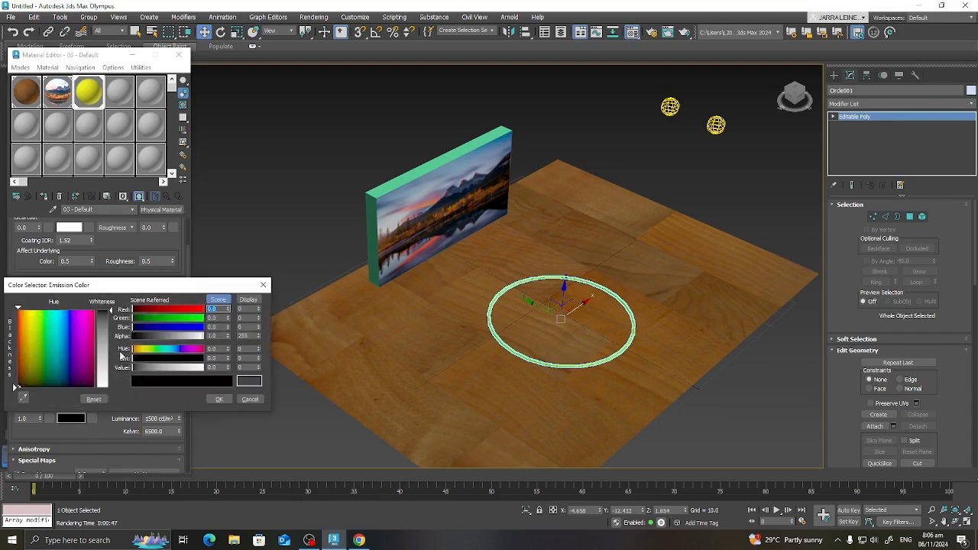
drag(112, 310, 112, 387)
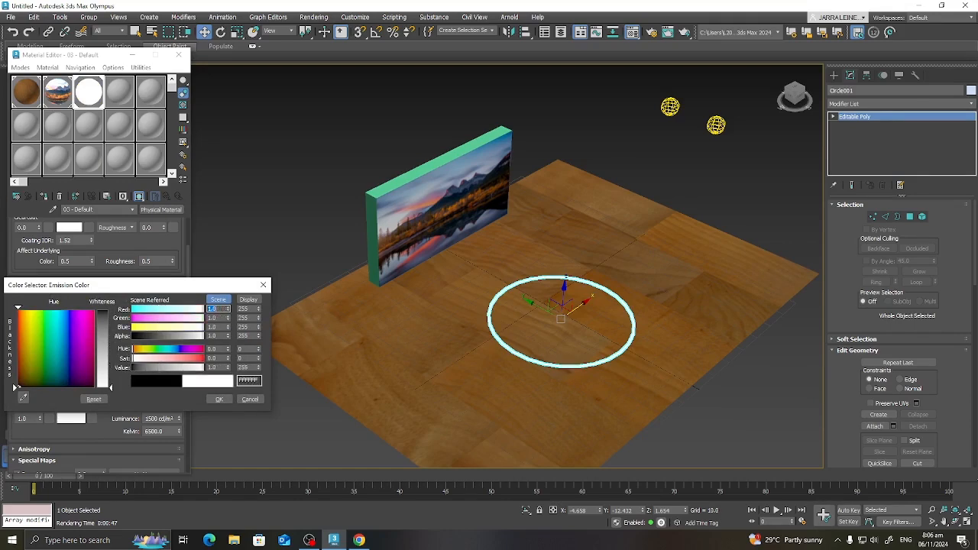
click(220, 398)
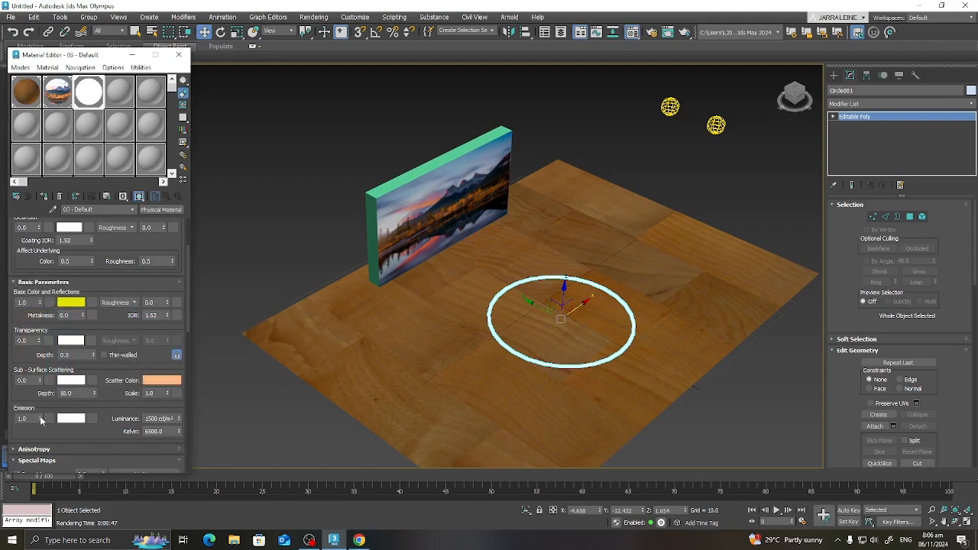
drag(40, 422, 42, 456)
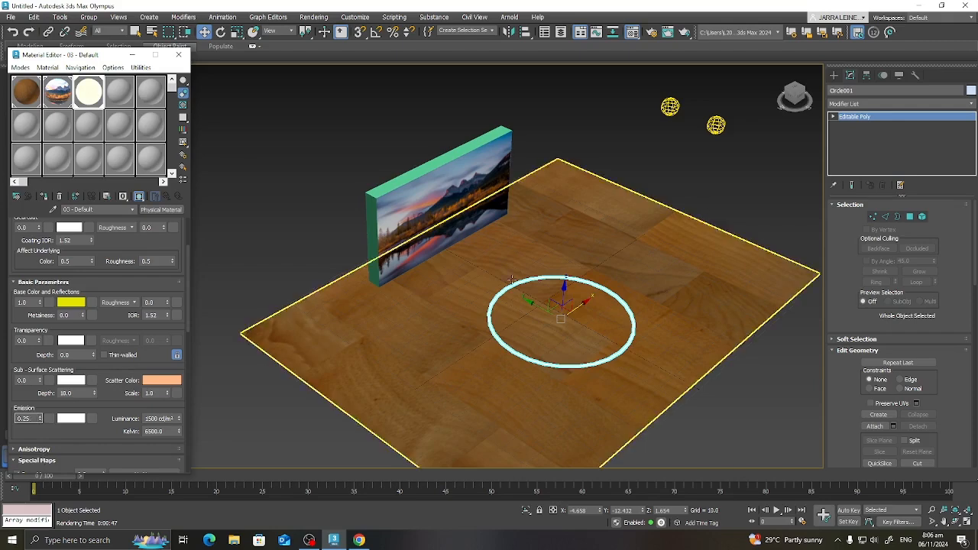
- Render the scene to check the emissive ring, and close the render view
right_click(589, 124)
click(313, 17)
click(313, 17)
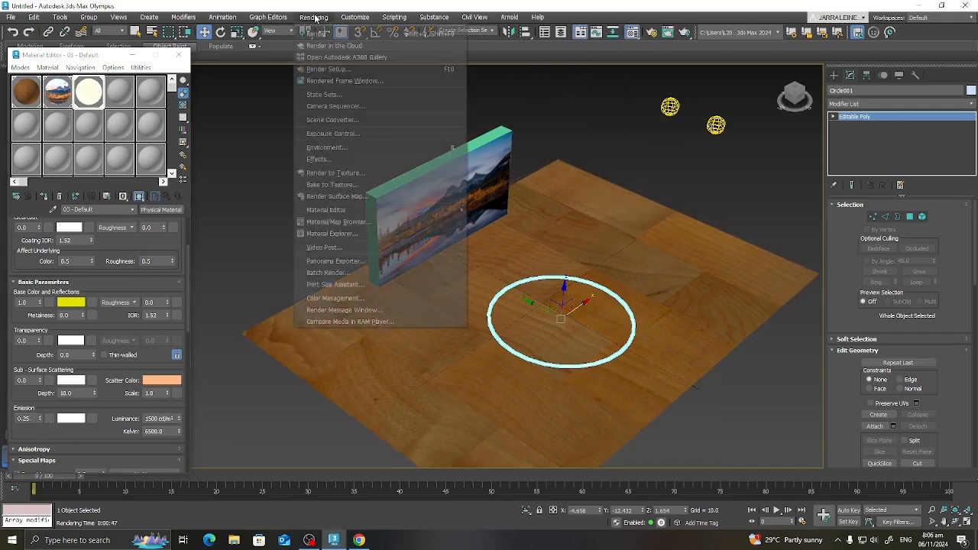
click(325, 33)
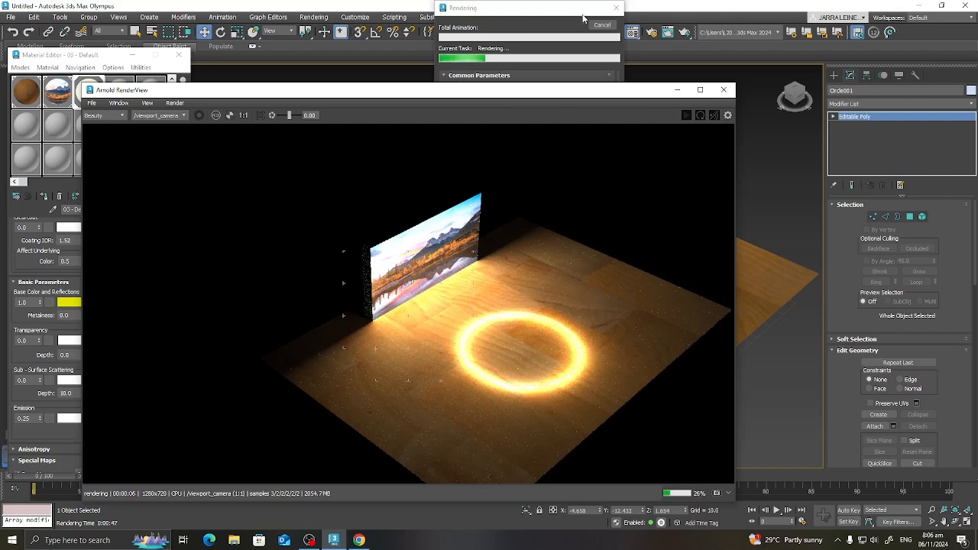
click(723, 89)
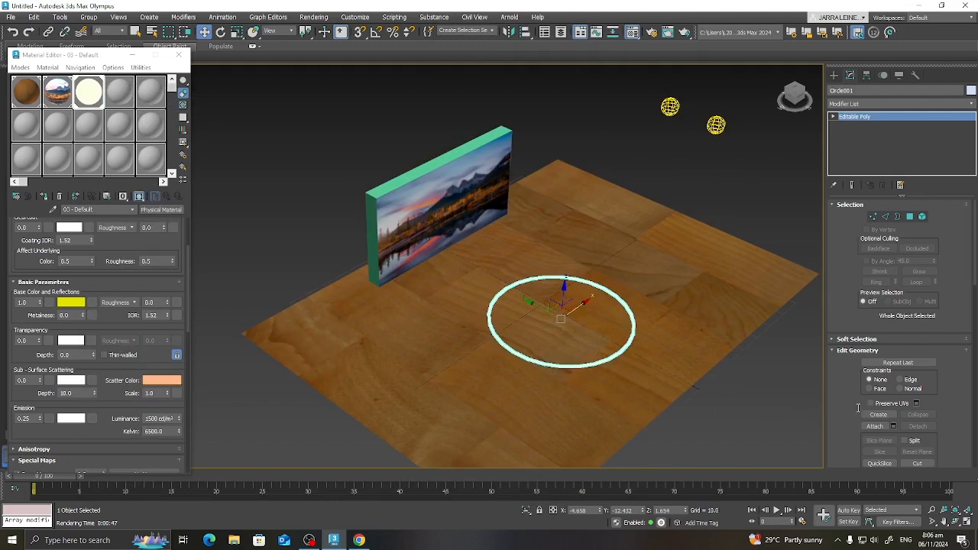
- Select the floor light, set its exposure to 3.0, and run a test render, stopping it partway
drag(861, 319, 835, 413)
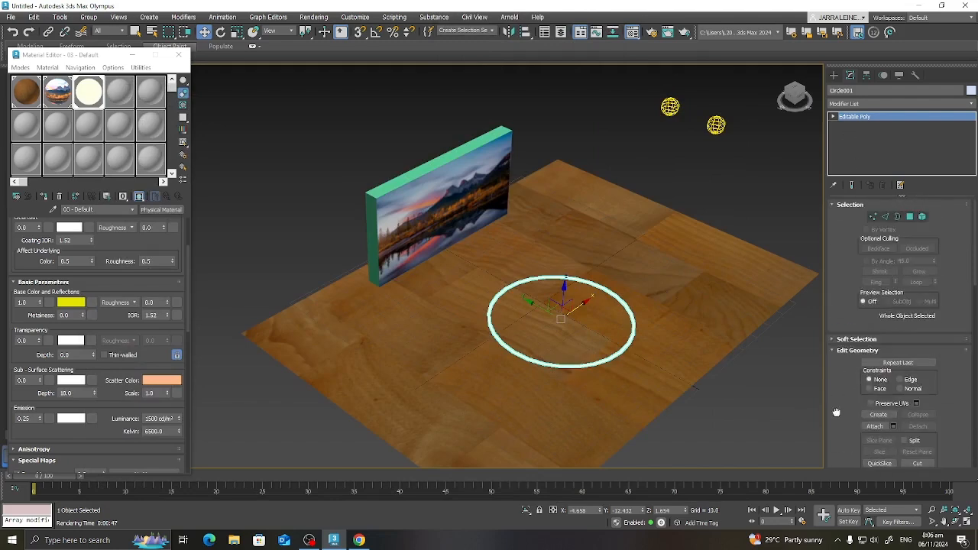
click(716, 125)
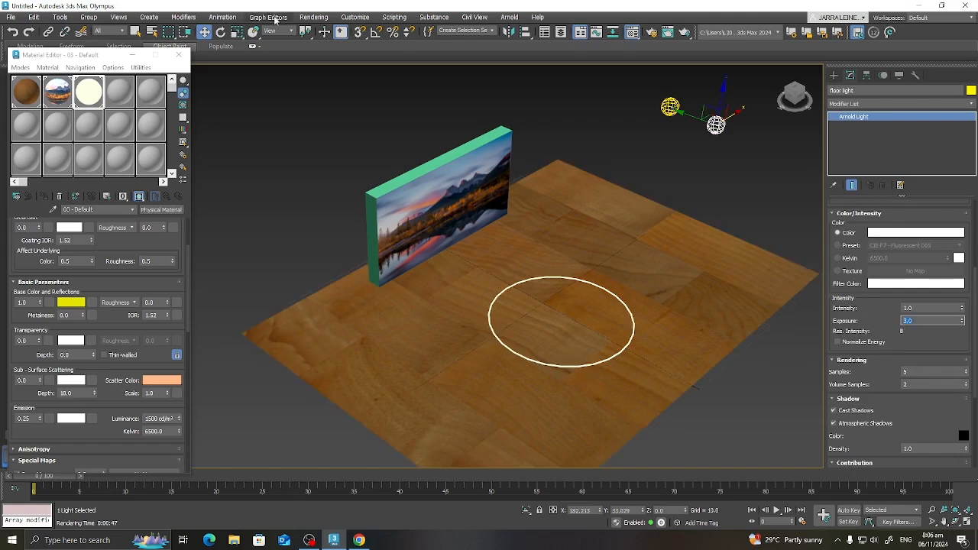
click(312, 17)
click(314, 34)
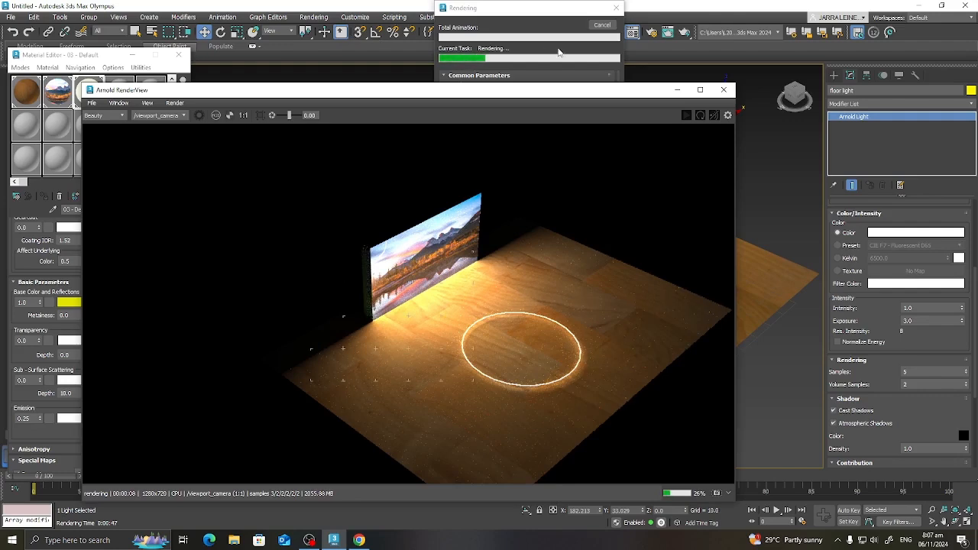
click(602, 24)
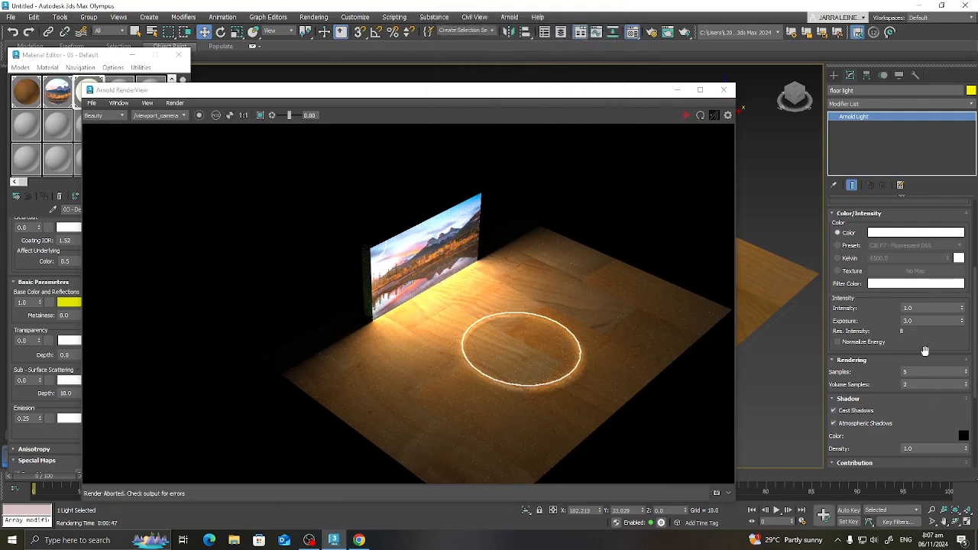
- Set the floor light's samples to 2 and run another test render, stopping it partway
double_click(915, 372)
key(Return)
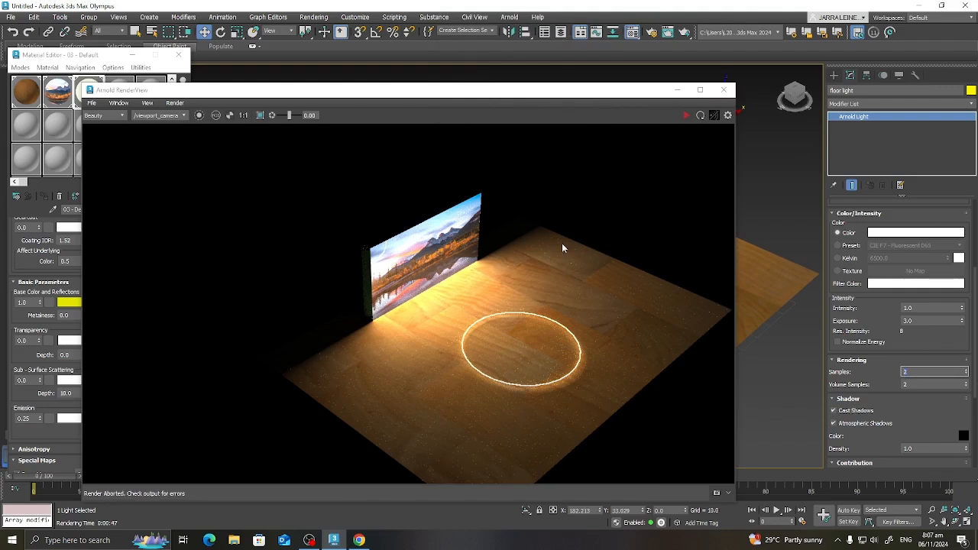
click(314, 17)
click(320, 34)
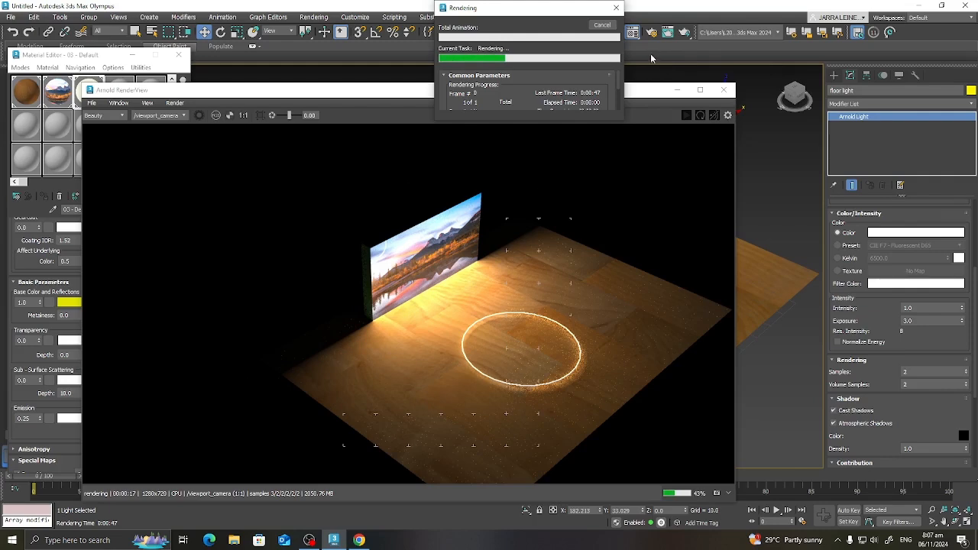
click(604, 26)
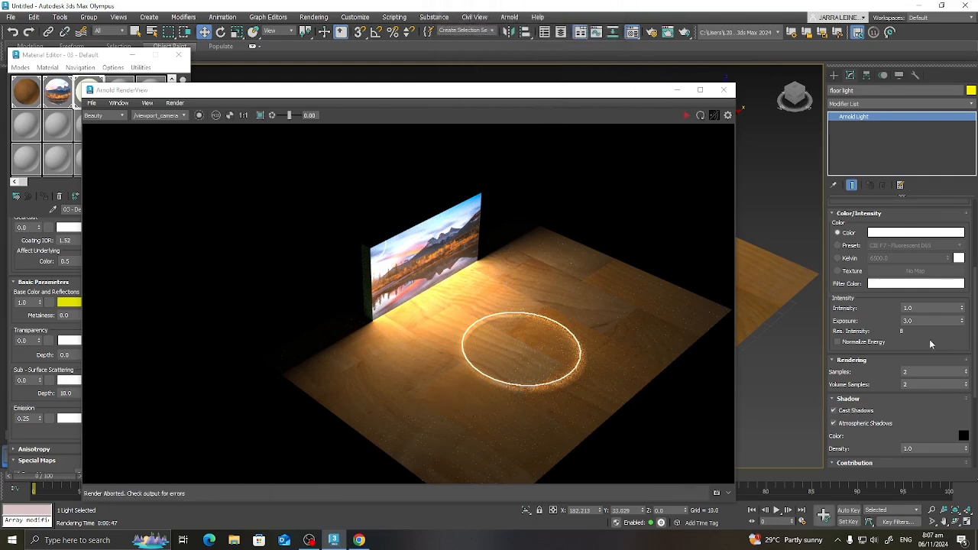
- Set the floor light's exposure to 5.0, test-render the scene briefly, and close the render view
double_click(920, 319)
click(313, 17)
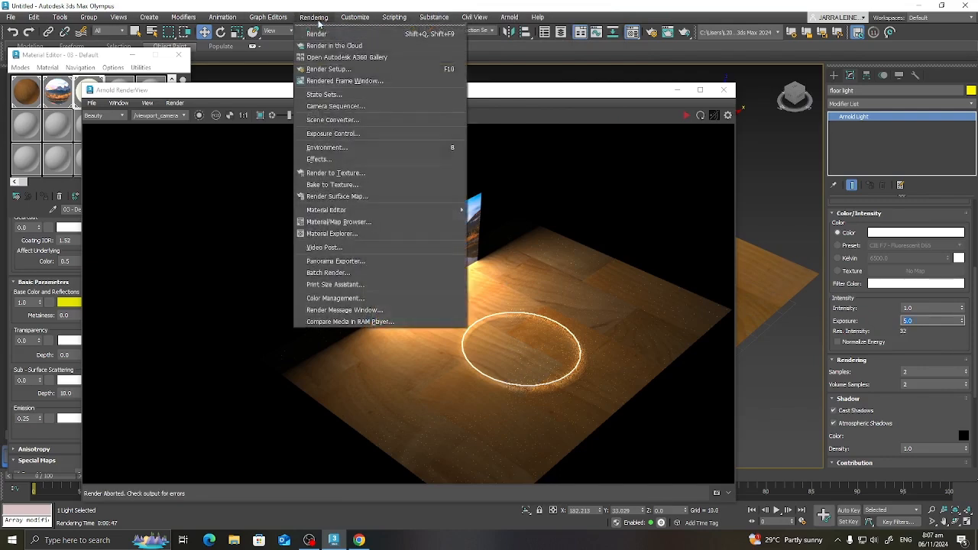
click(321, 30)
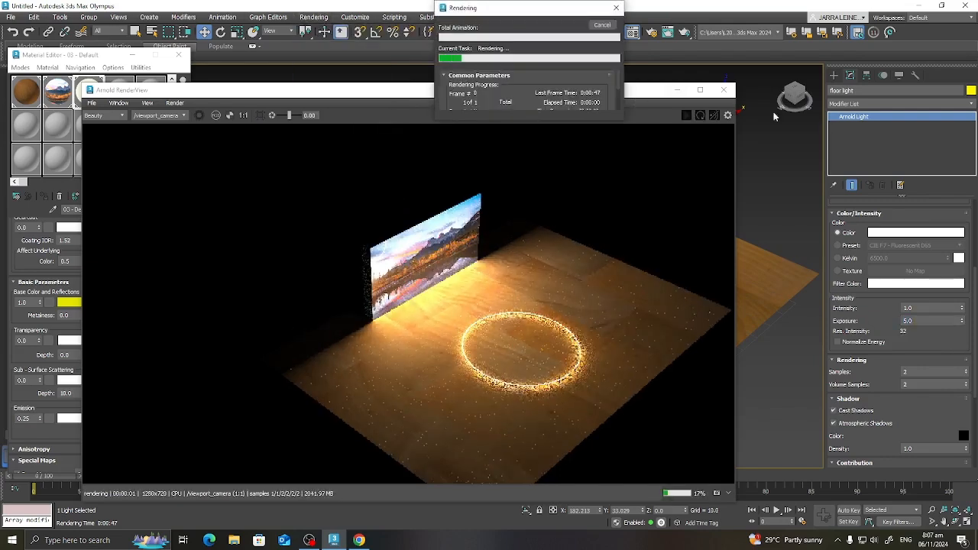
click(607, 29)
click(723, 91)
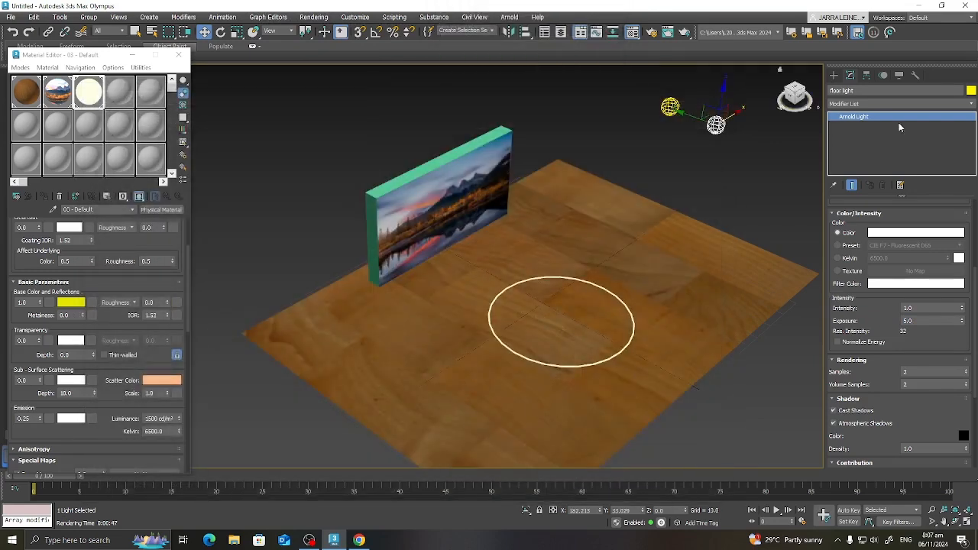
- Draw a circle spline slightly larger than the glowing ring from its centre, with renderer and viewport rendering disabled
click(835, 75)
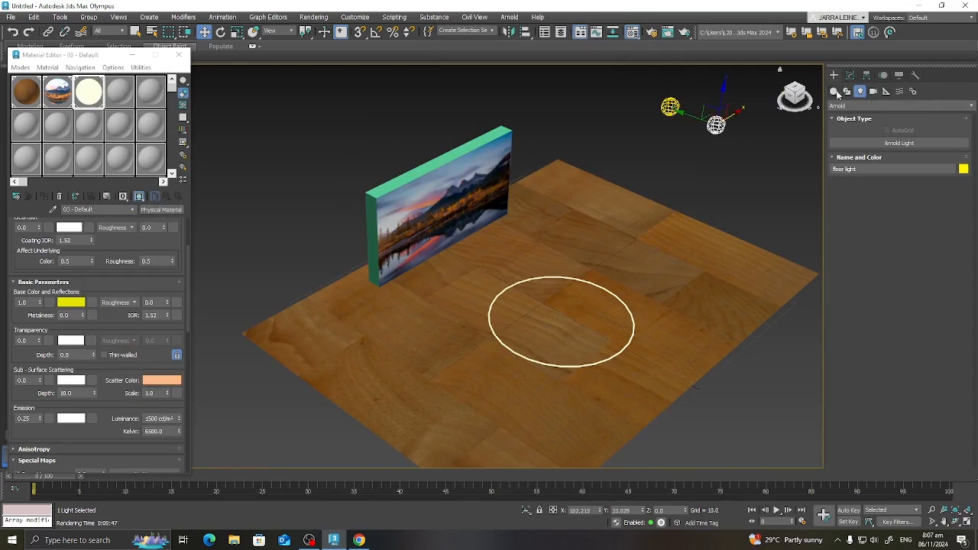
click(846, 91)
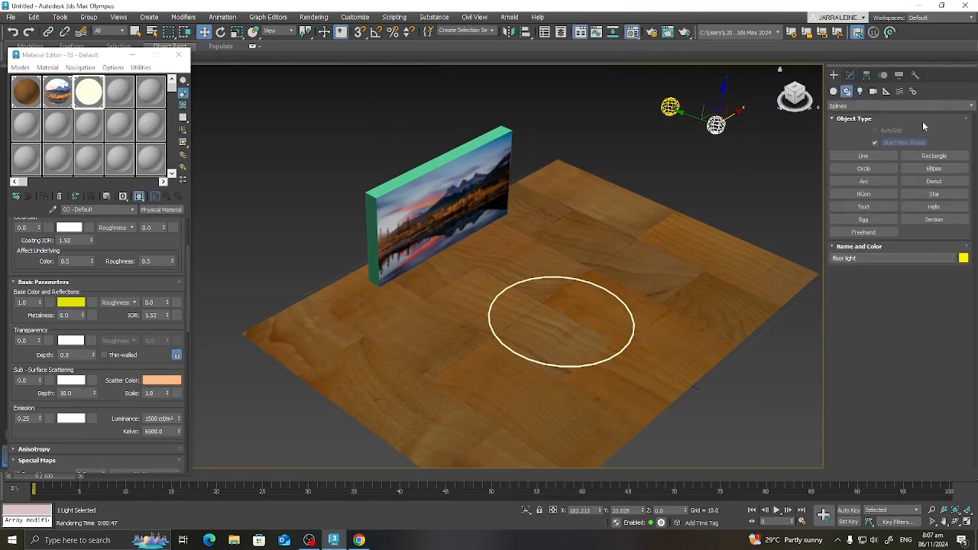
click(863, 168)
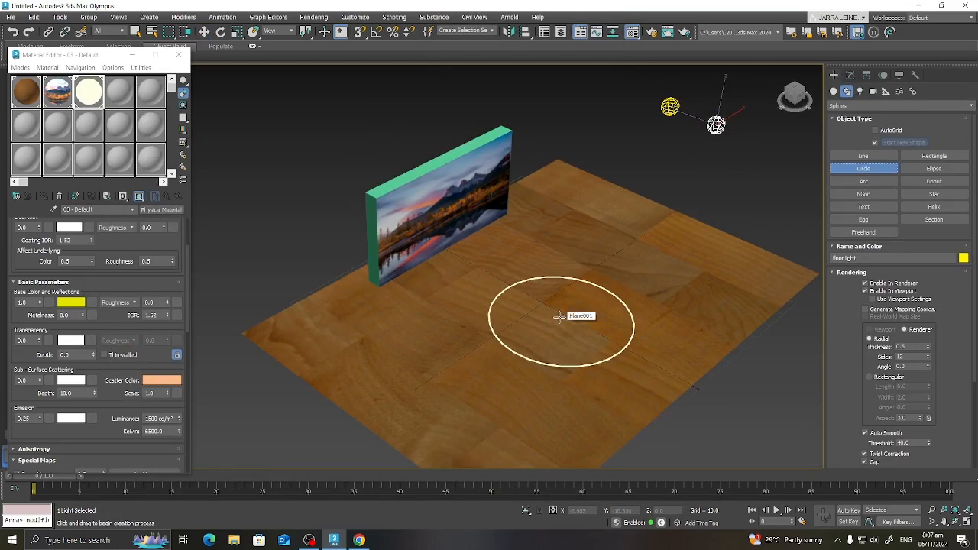
drag(560, 317, 623, 357)
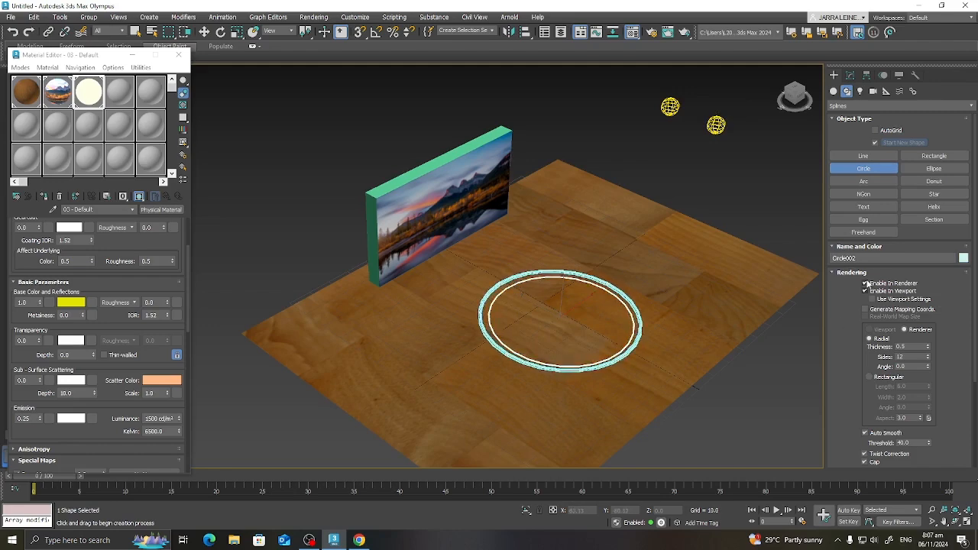
click(865, 291)
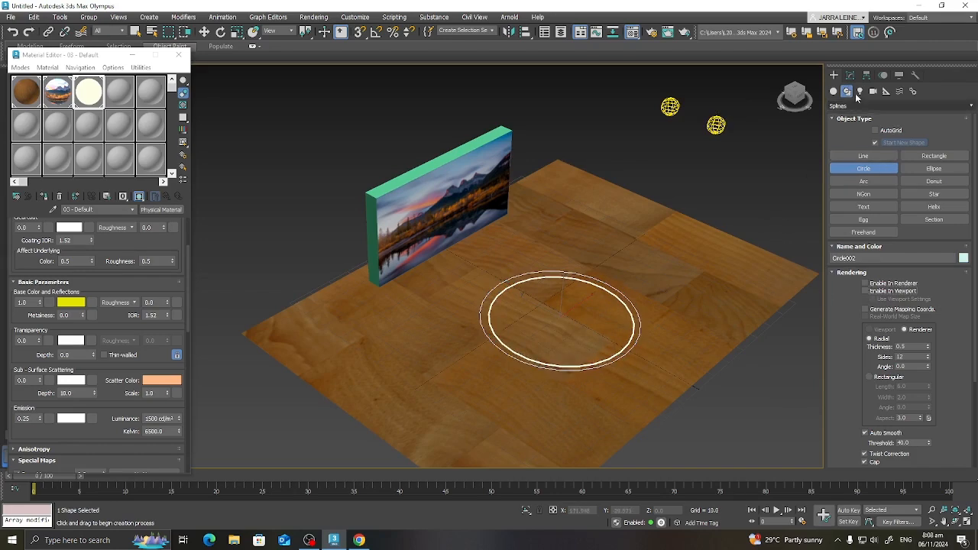
- Apply an Extrude modifier to the new circle with an amount of 0.5
click(850, 75)
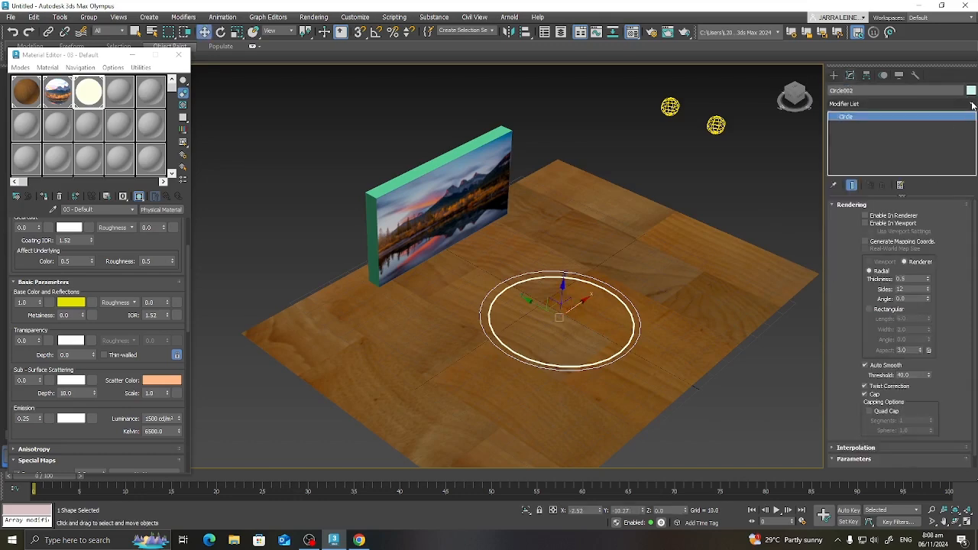
click(969, 103)
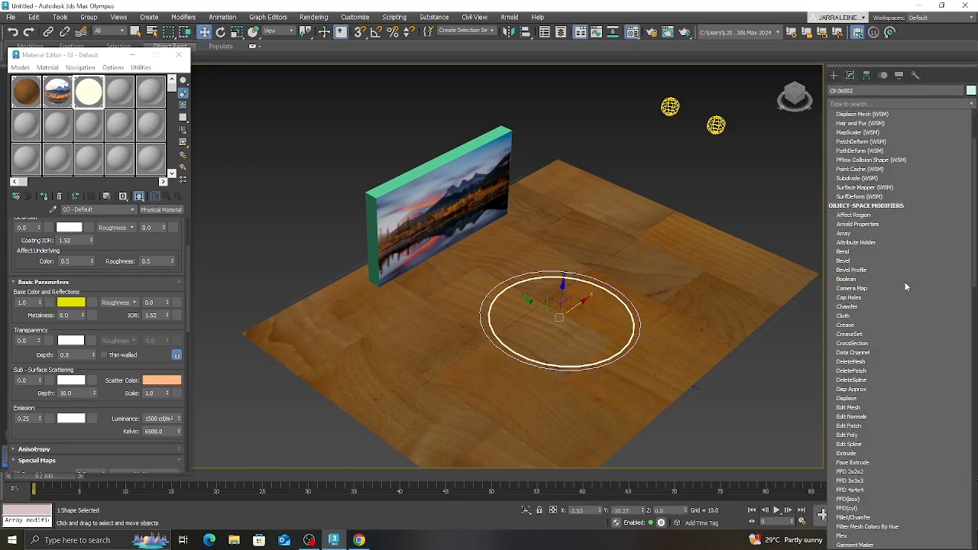
click(850, 453)
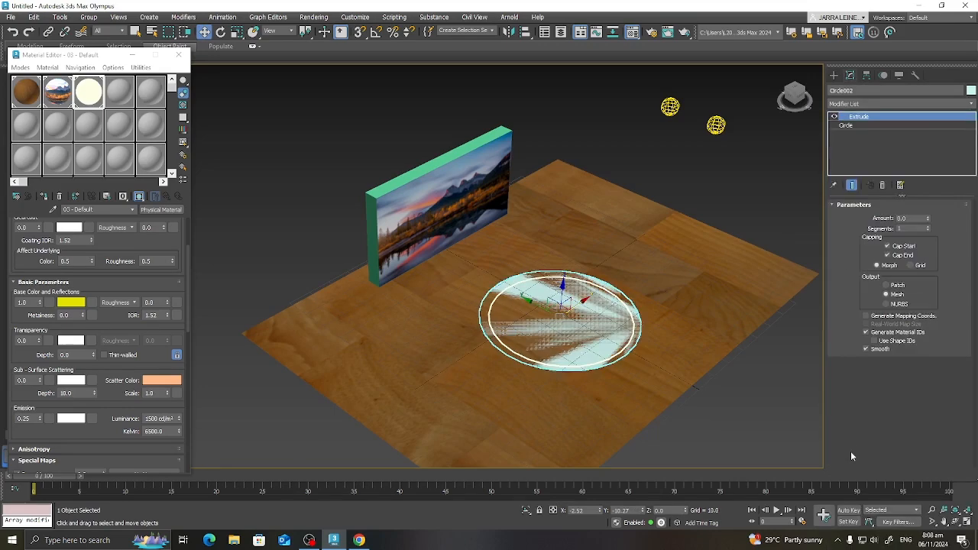
click(928, 217)
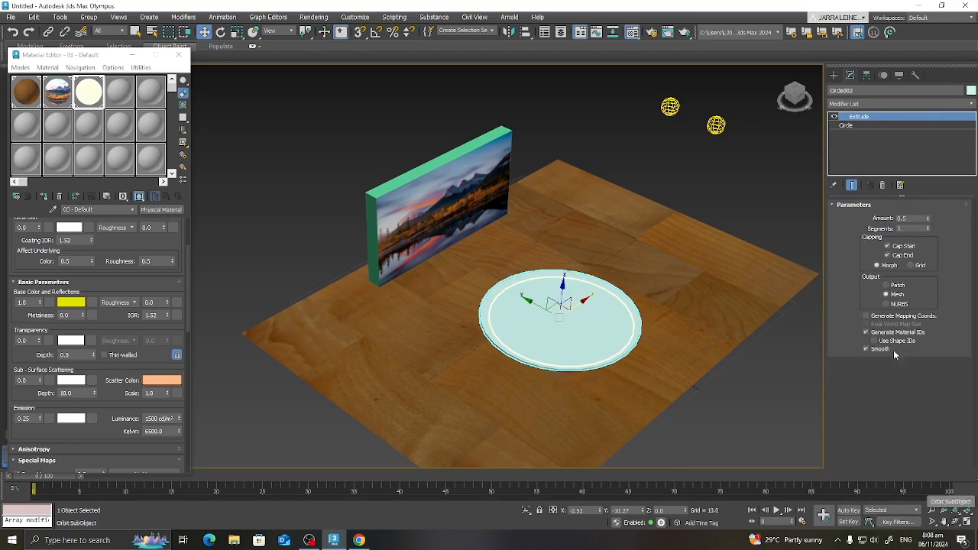
- Raise the extruded disc above the floor to a Z position of about 2.57
click(791, 99)
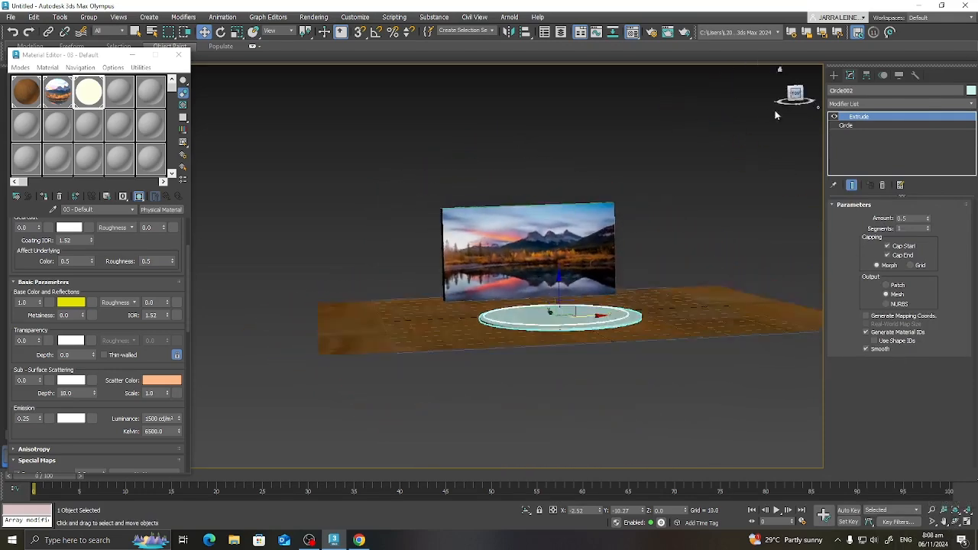
click(206, 32)
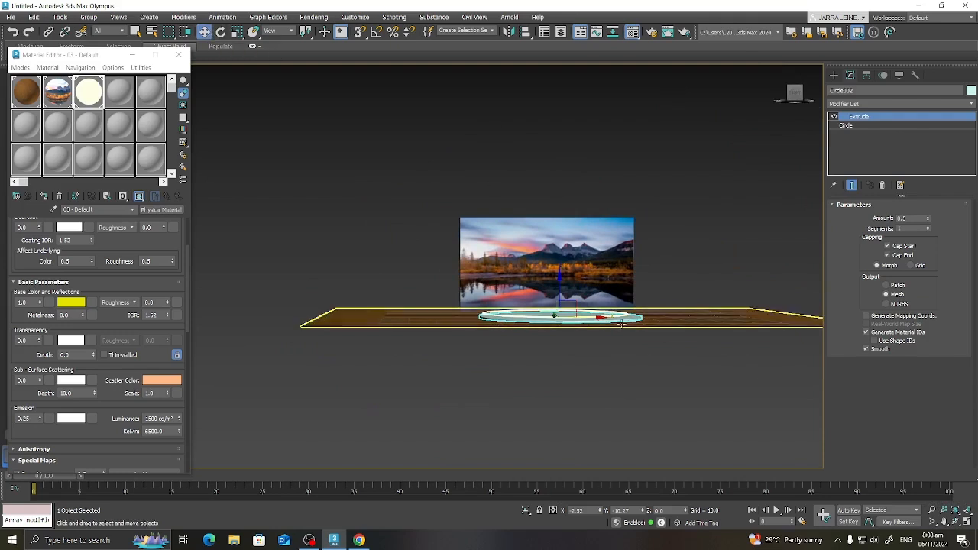
drag(560, 292, 559, 285)
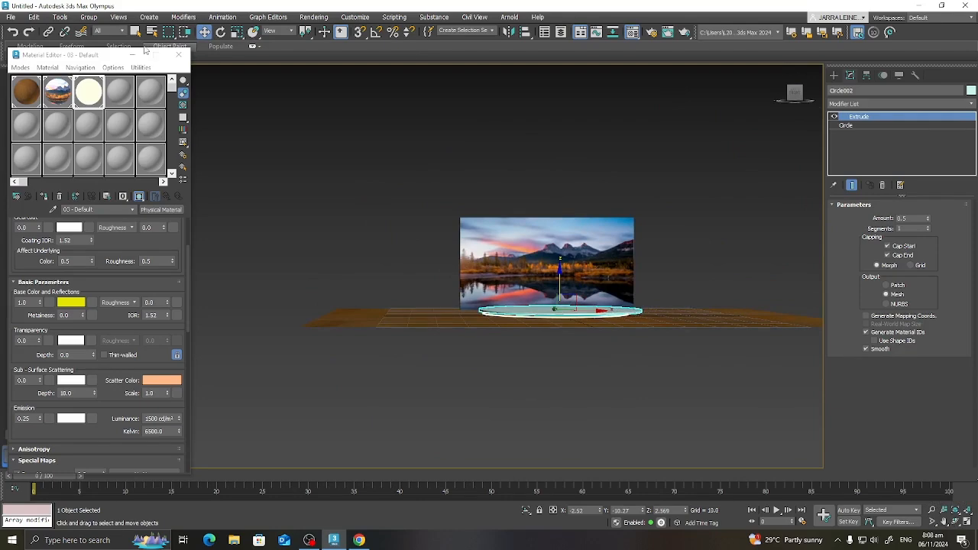
- Assign the wood material, 01 - Default, to the disc and close the Material Editor
click(27, 93)
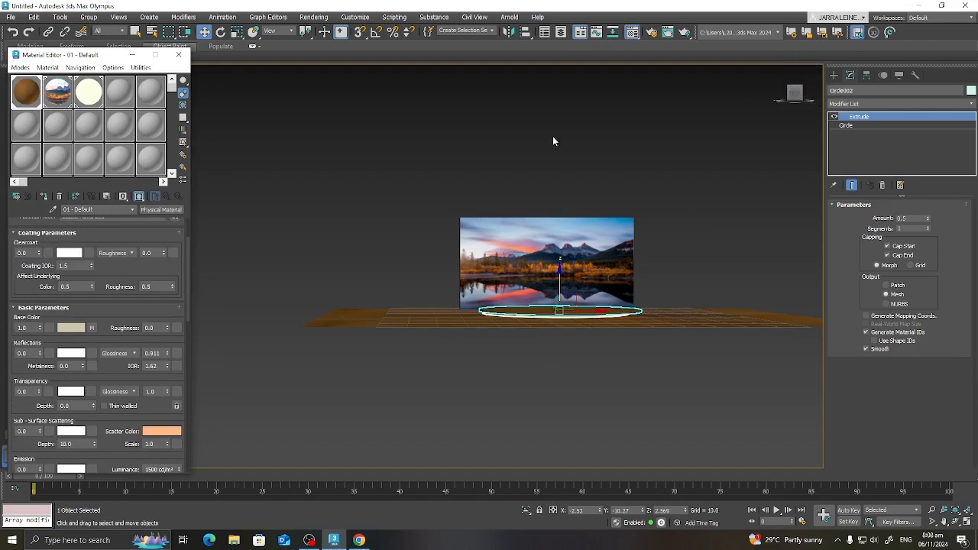
click(794, 88)
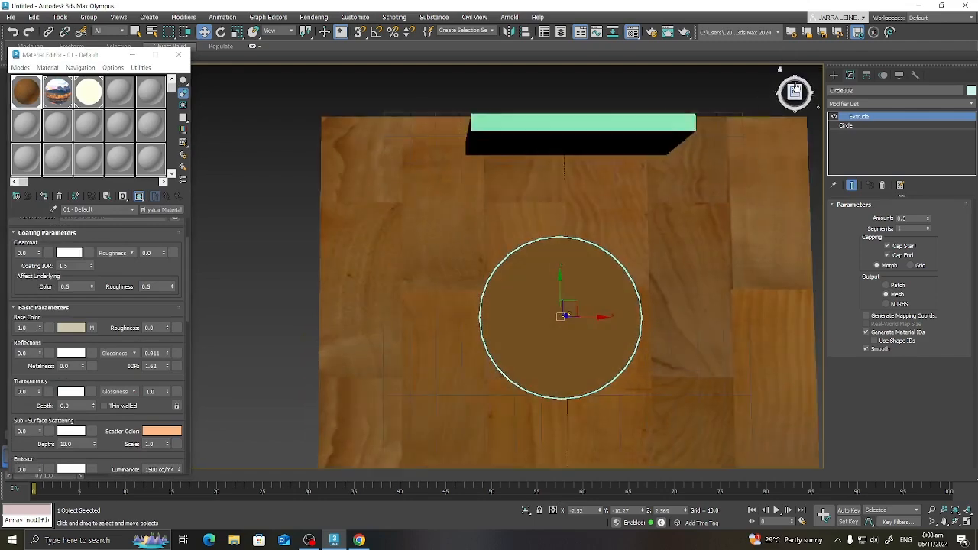
click(179, 54)
- Turn on Edged Faces and Wireframe Override for the perspective viewport in the top view
click(127, 71)
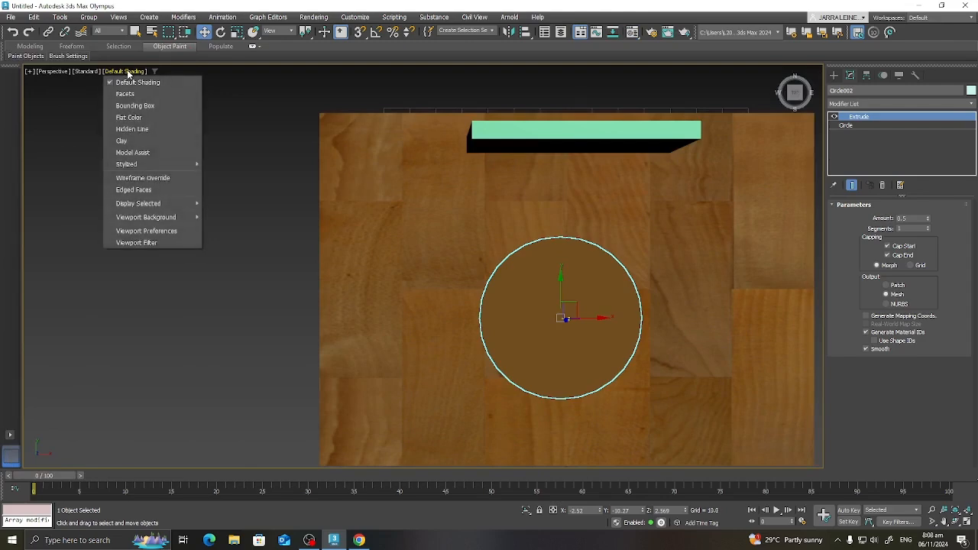
click(145, 190)
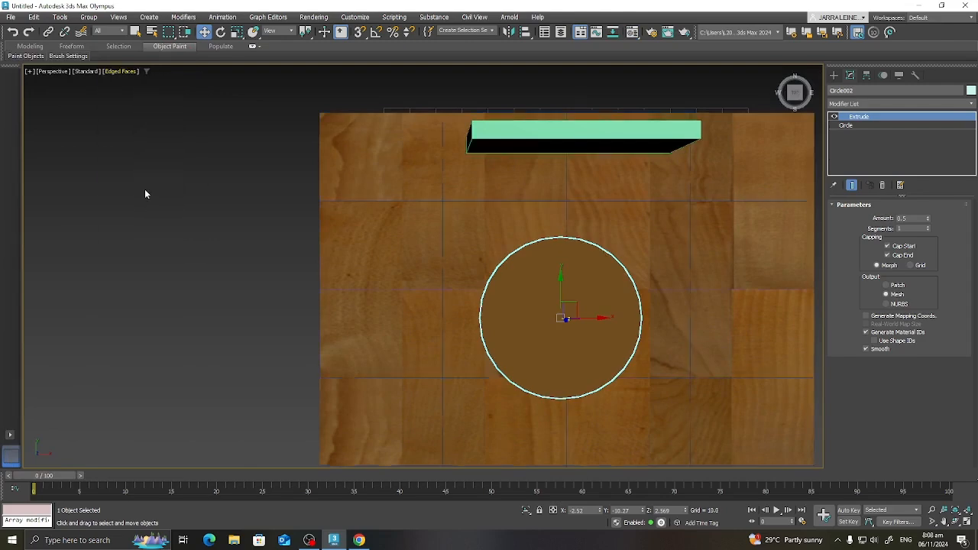
click(124, 72)
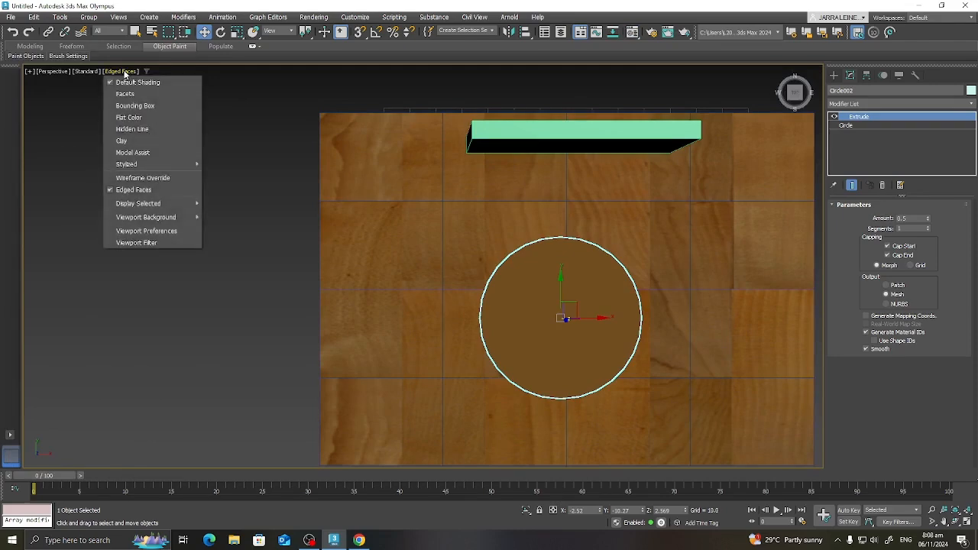
click(150, 182)
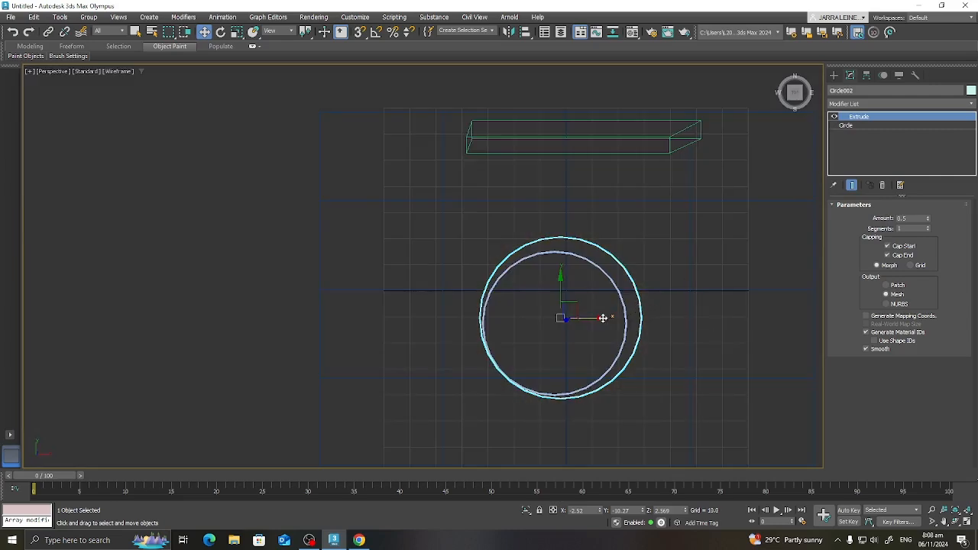
- Centre the disc on the ring at about X -4.93, Y -12.54 and scale it uniformly to about 94.5%
drag(603, 318, 594, 319)
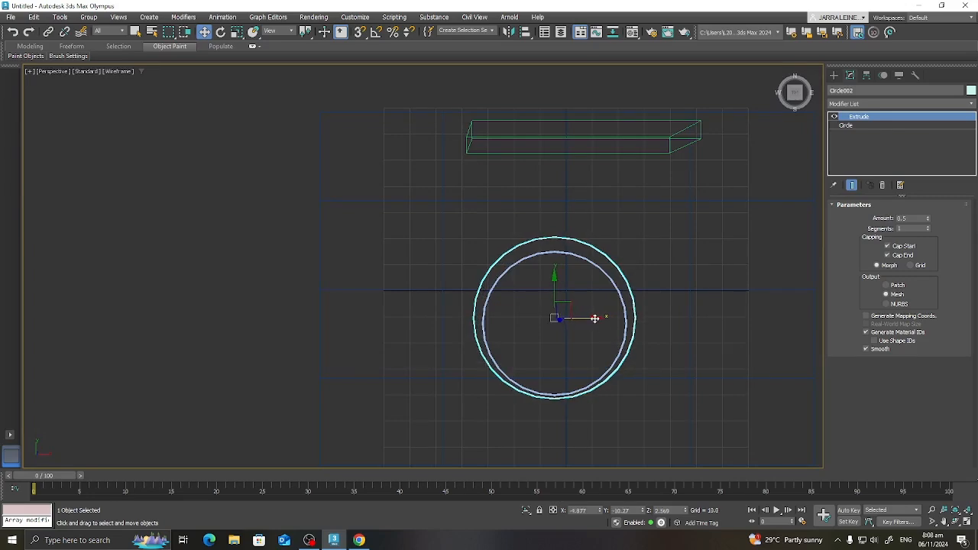
drag(555, 290, 586, 323)
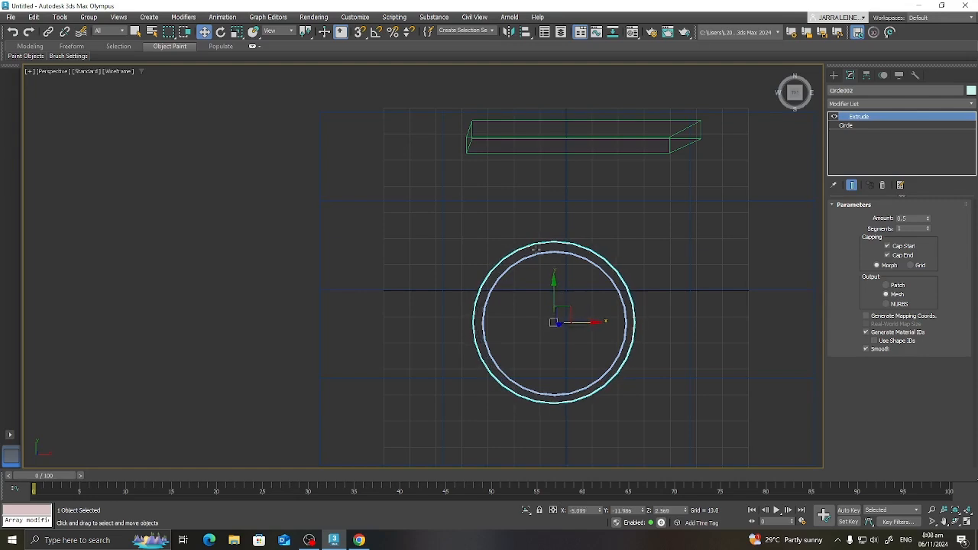
click(238, 33)
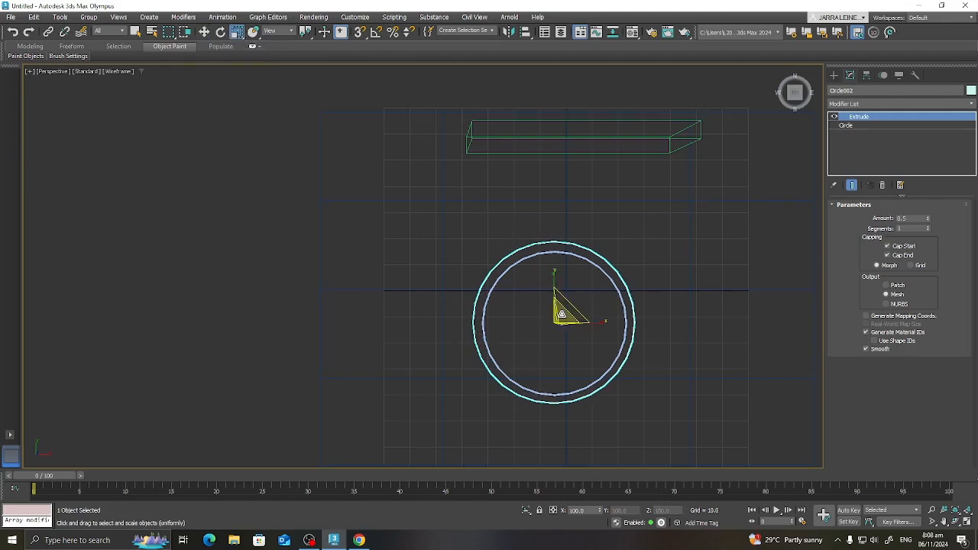
drag(561, 314, 560, 318)
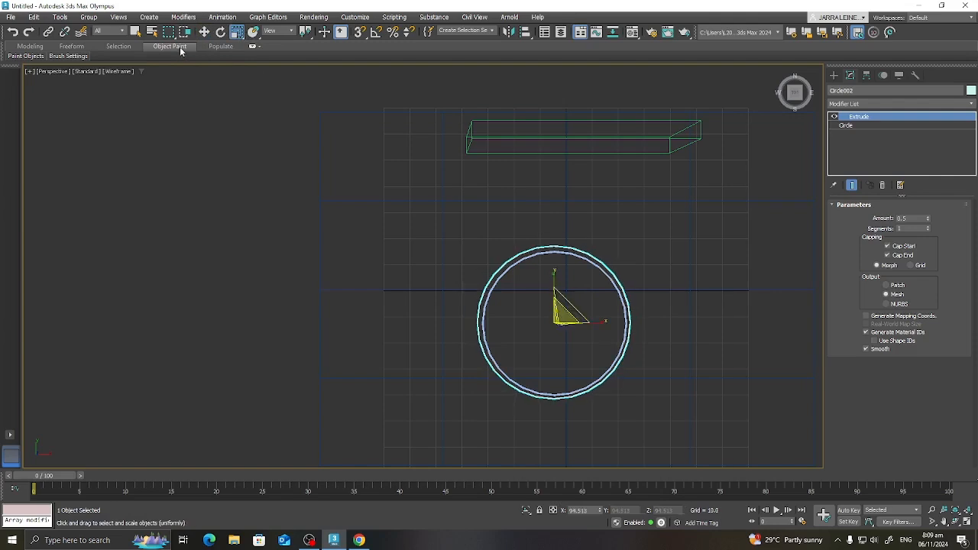
key(w)
drag(555, 300, 589, 323)
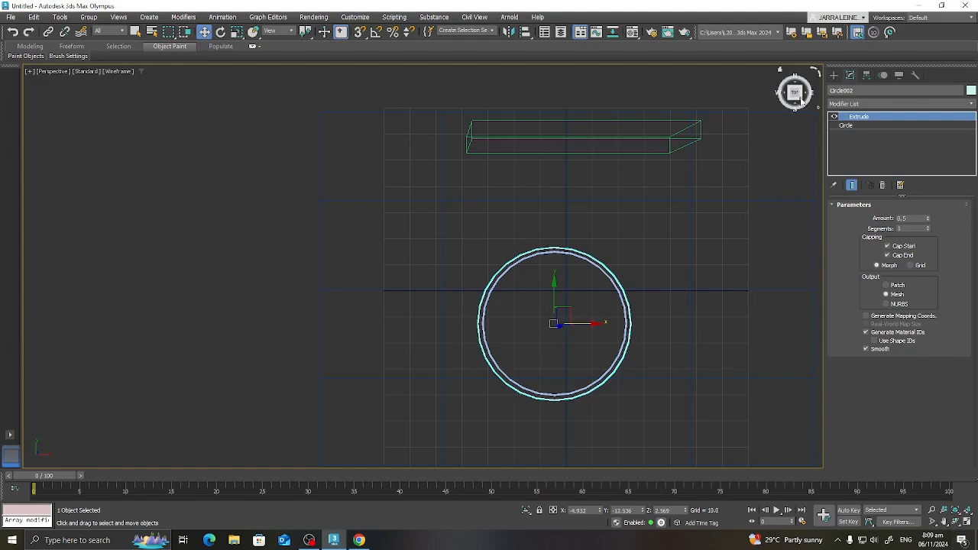
- Return the perspective viewport to an angled view of the TV and ring, displayed with Default Shading
click(796, 100)
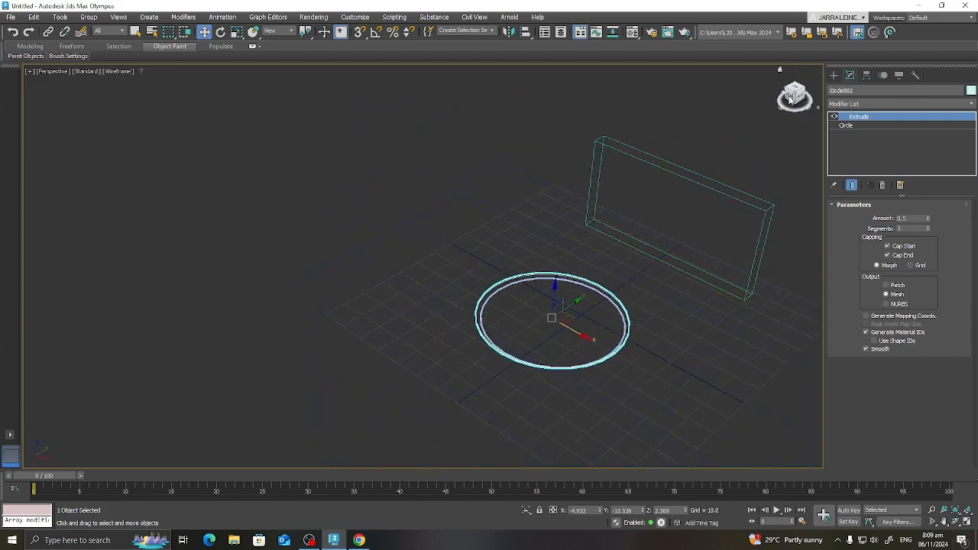
click(113, 71)
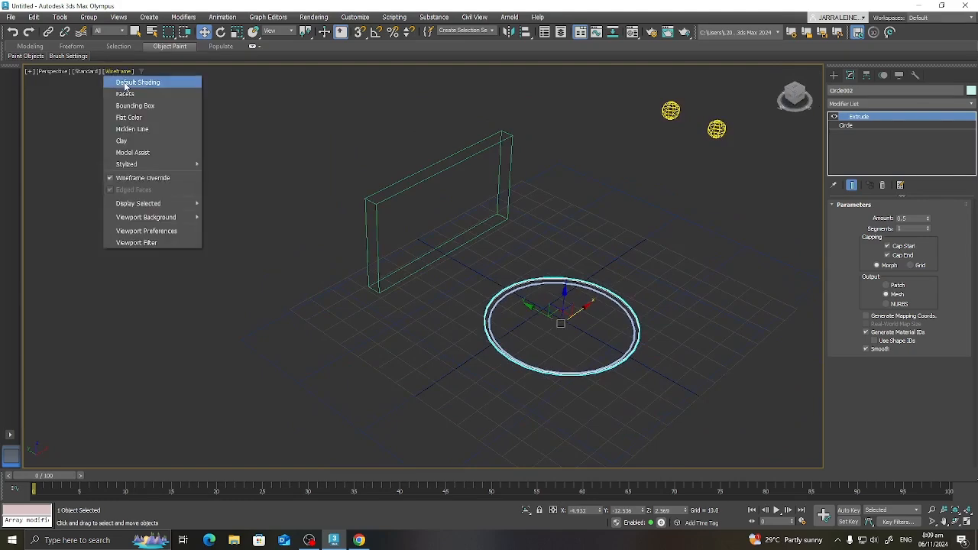
click(126, 83)
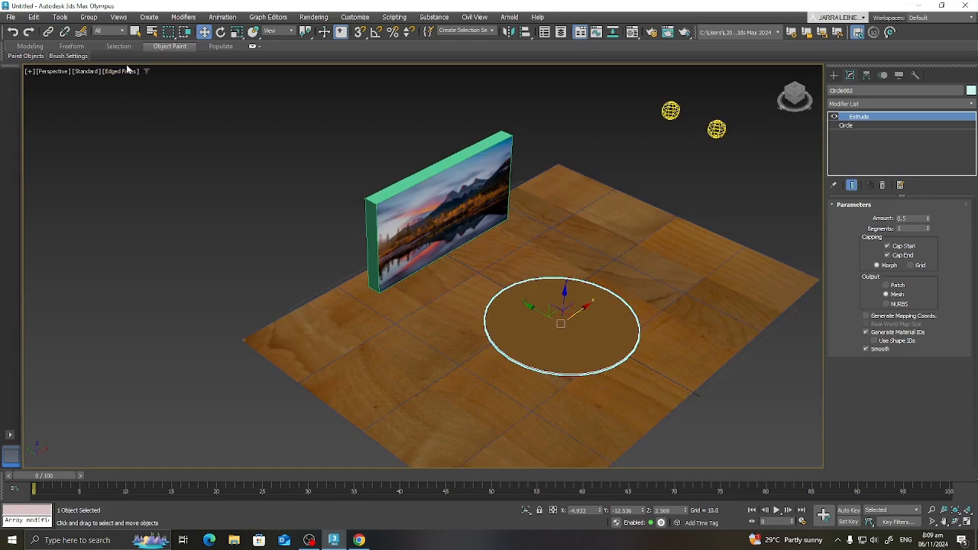
- Render the perspective view framed on the TV and disc to check the glow, and close the render window
scroll(654, 187, down, 3)
scroll(654, 187, up, 6)
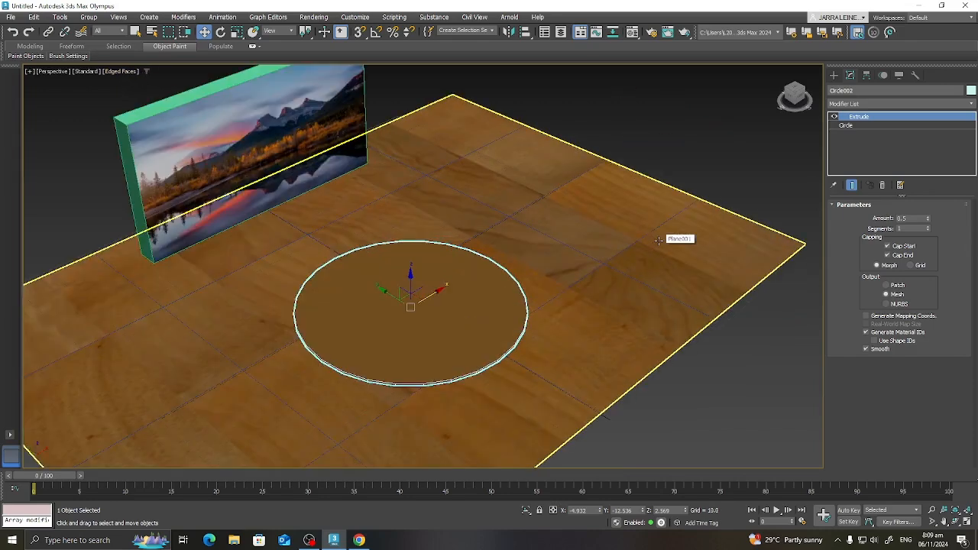
middle_drag(690, 327, 707, 337)
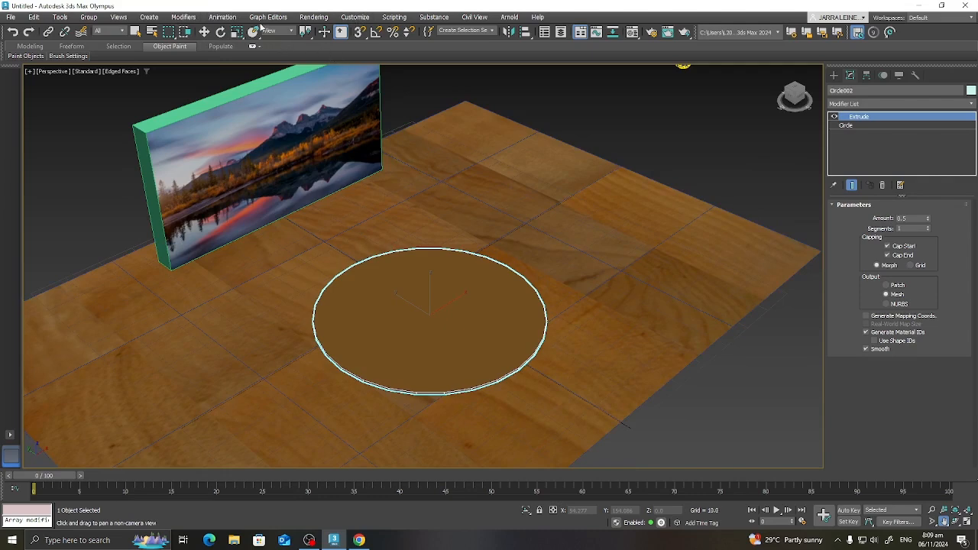
click(313, 17)
click(321, 35)
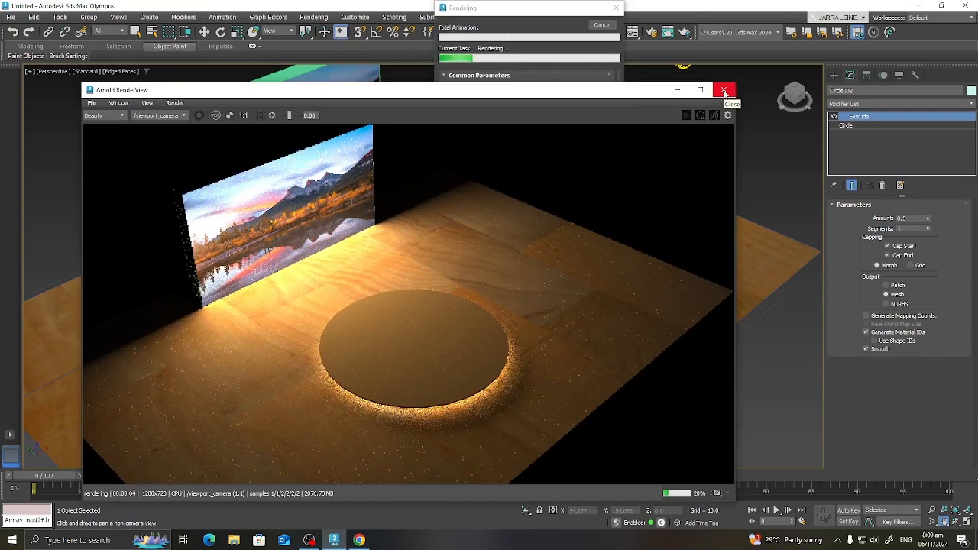
click(724, 92)
key(w)
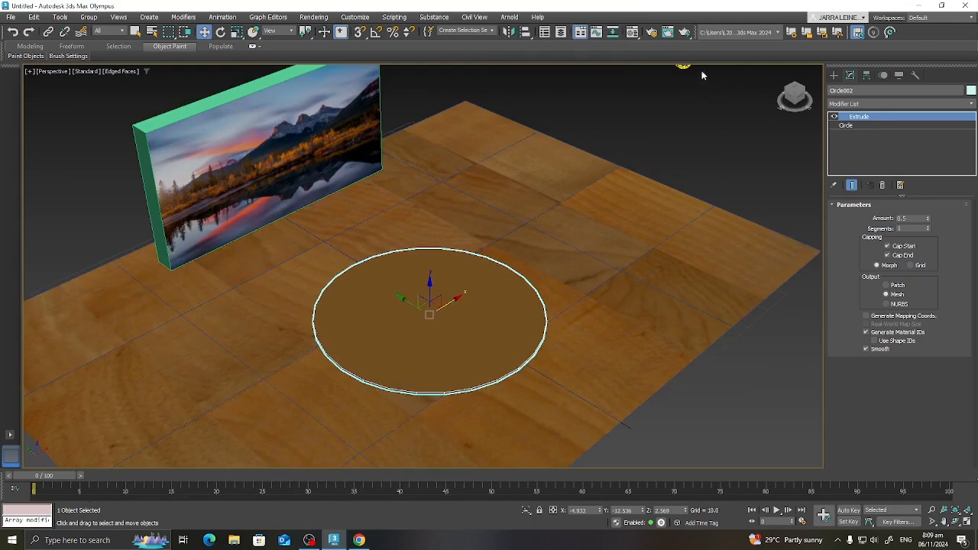
- Reassign the wood material, 01 - Default, to the disc from the Material Editor
click(631, 33)
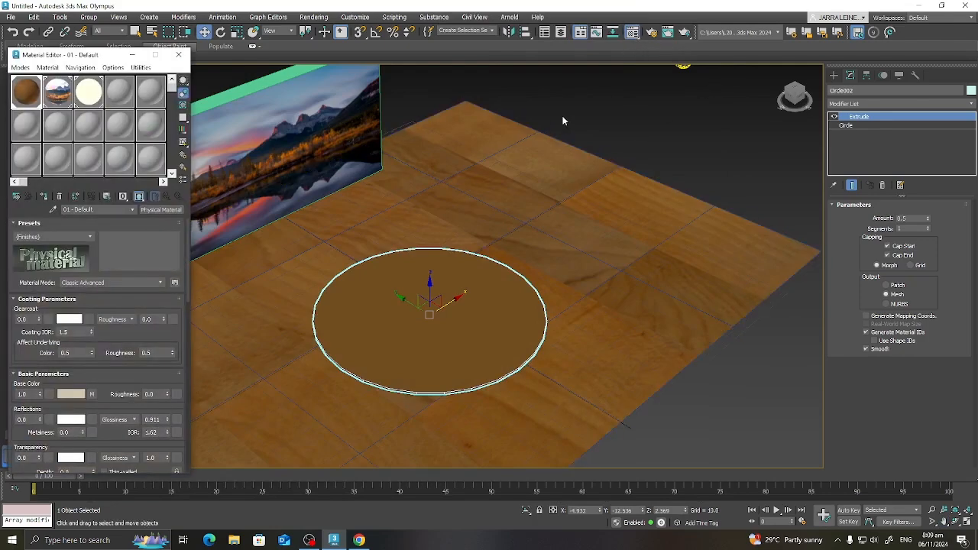
click(666, 119)
click(428, 328)
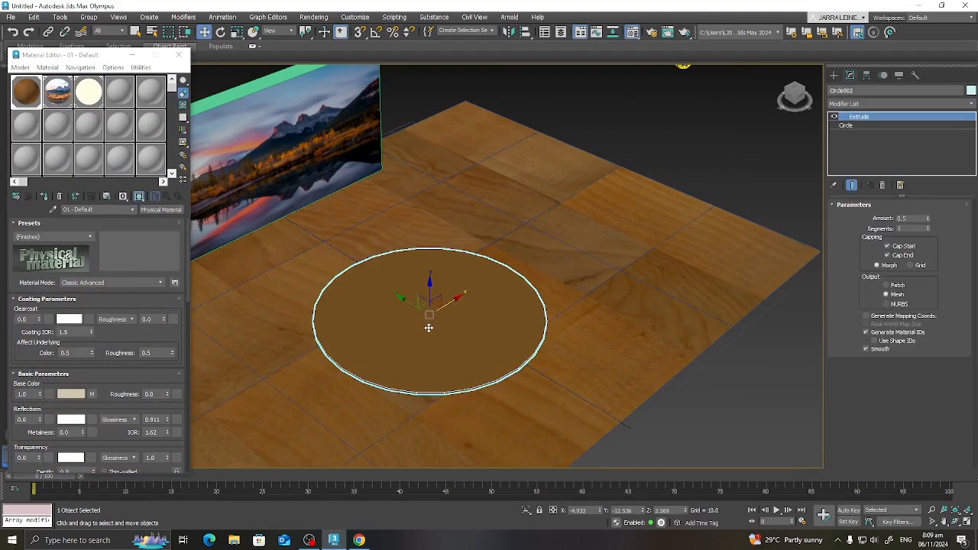
click(46, 198)
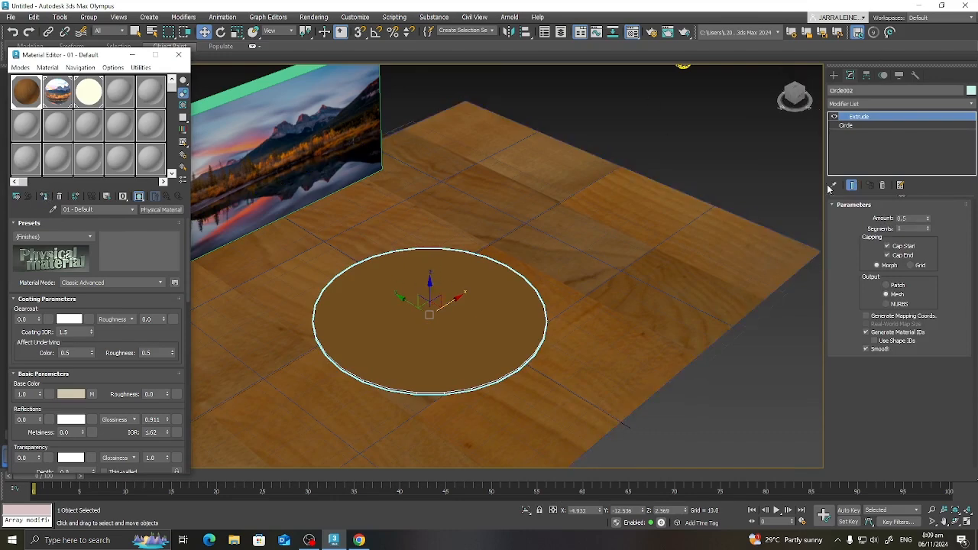
- Add a UVW Map modifier above the disc's Extrude to map the wood texture across its surface
click(972, 104)
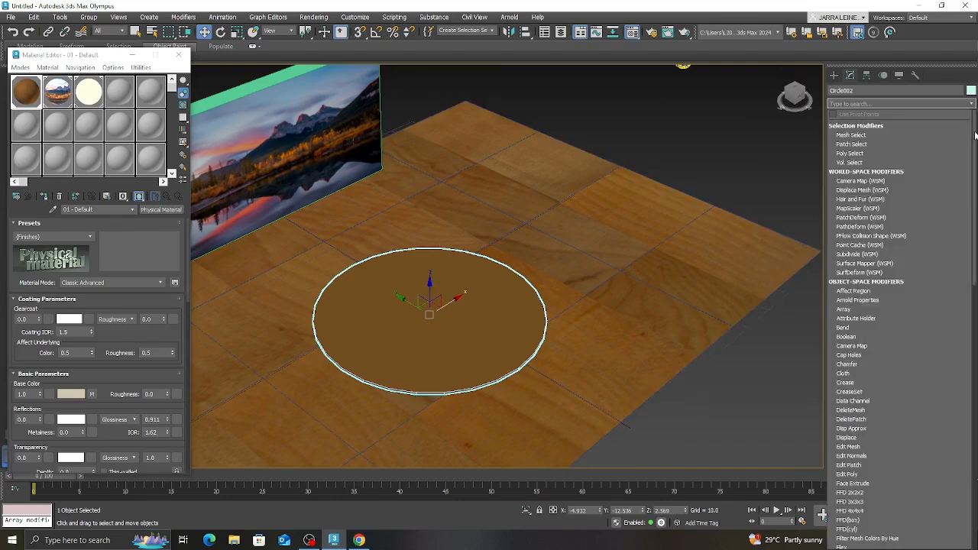
drag(975, 134, 975, 398)
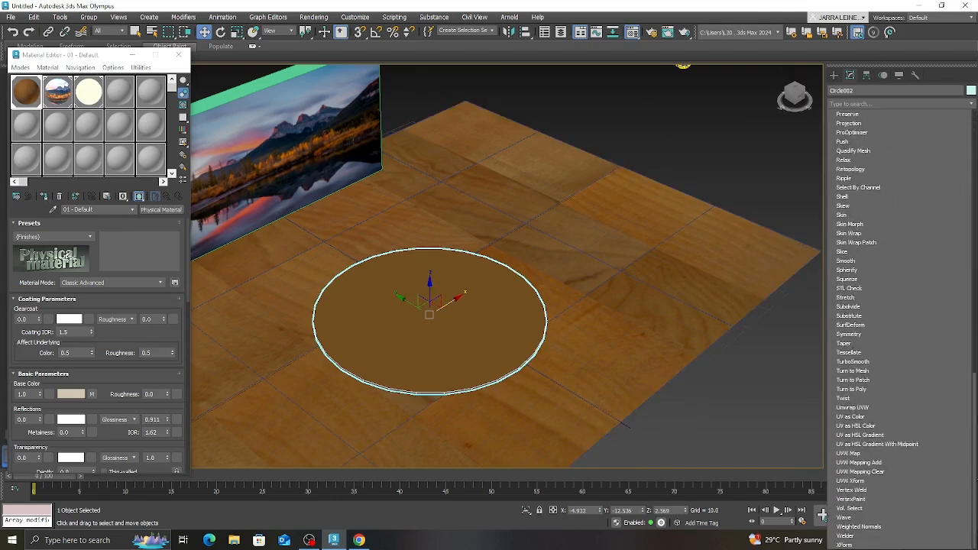
click(849, 453)
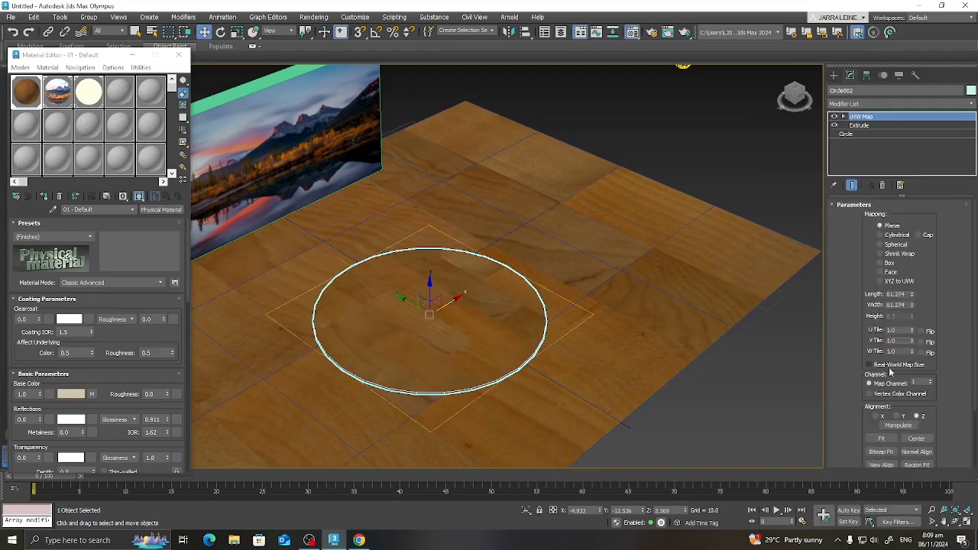
- Deselect the disc and render the perspective view to check its wood texture and the ring's glow
click(681, 136)
click(303, 21)
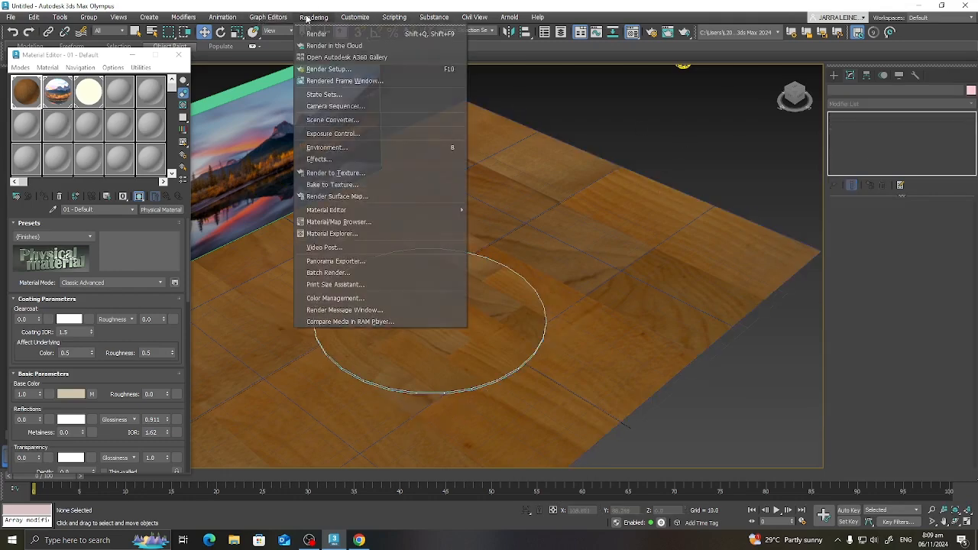
click(315, 33)
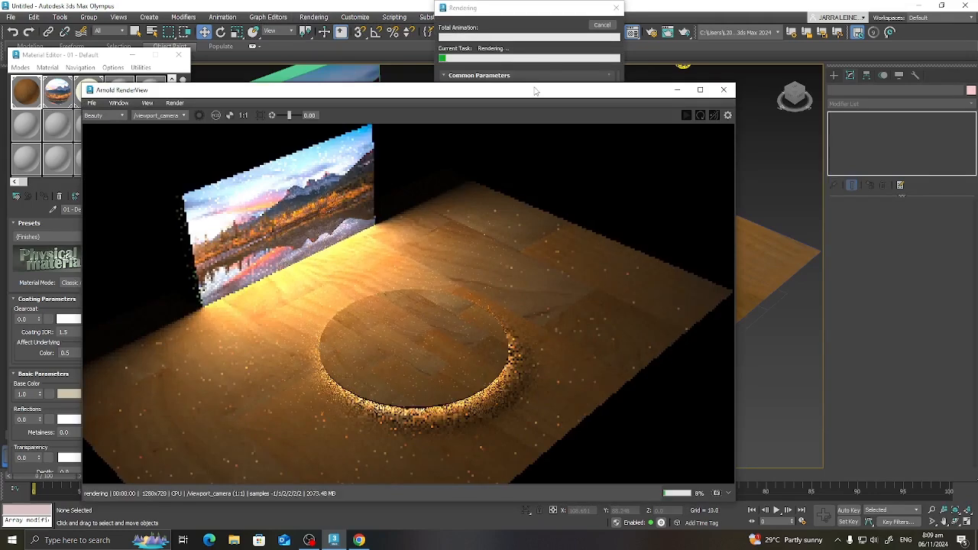